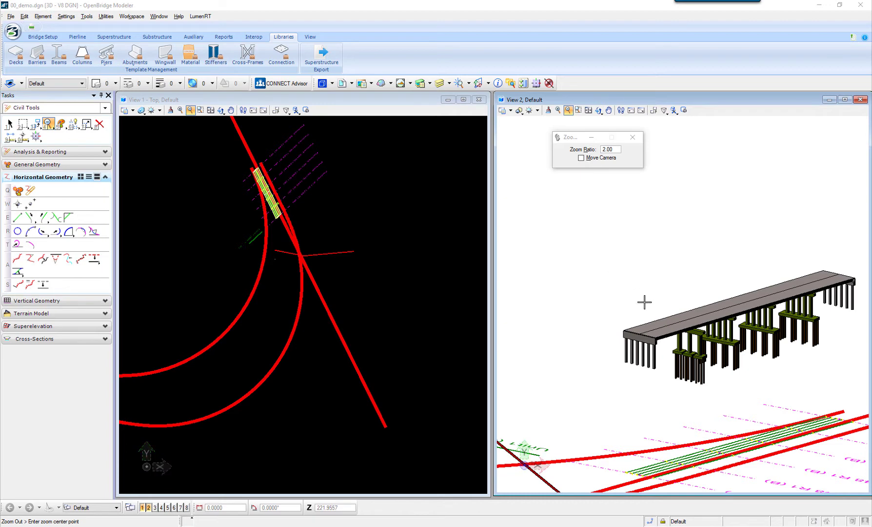
Step: Examine the bridge's multi-column piers and piles from a low side angle in View 2
left_click(697, 332)
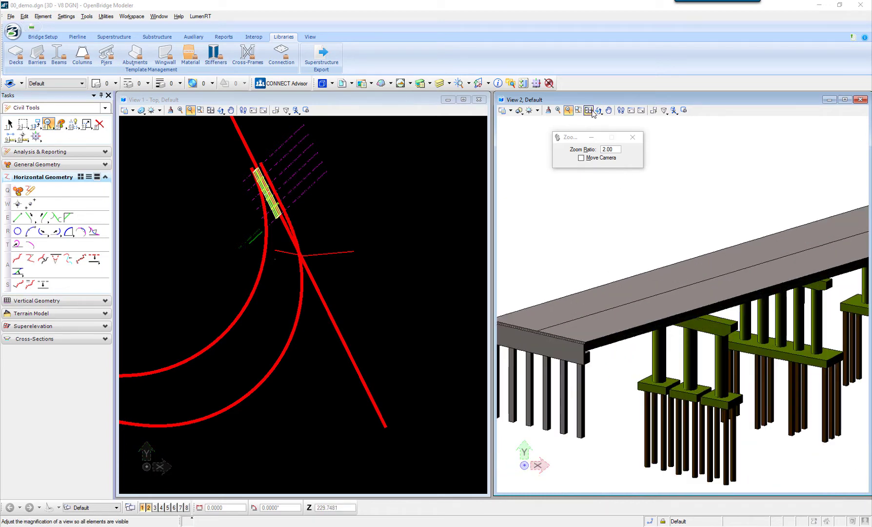
left_click(682, 304)
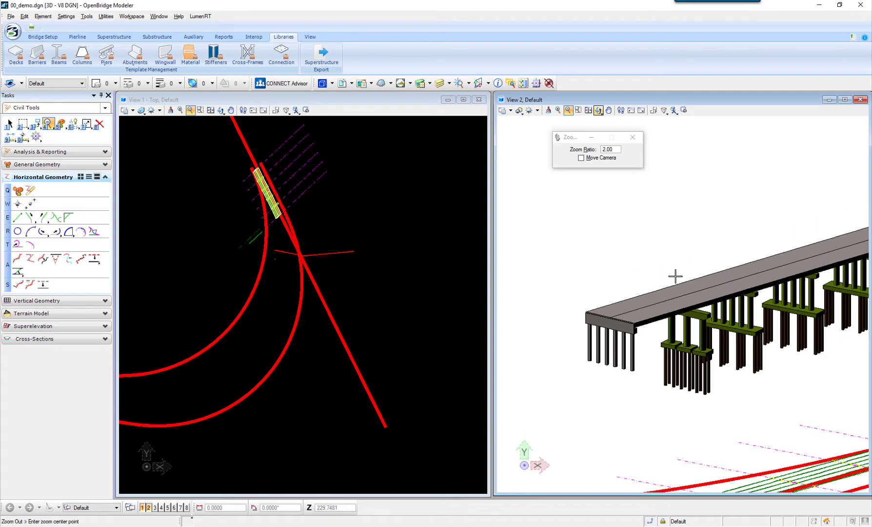
left_click(599, 110)
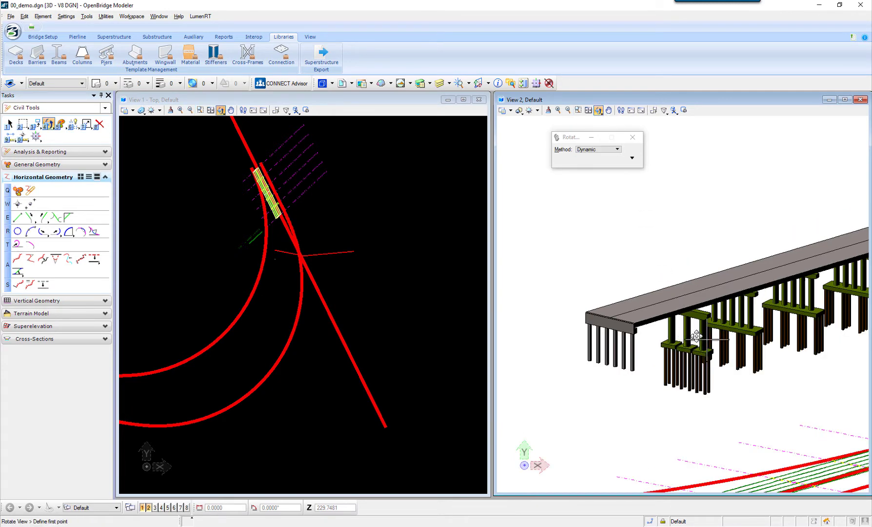
left_click(706, 323)
left_click_drag(706, 323, 686, 309)
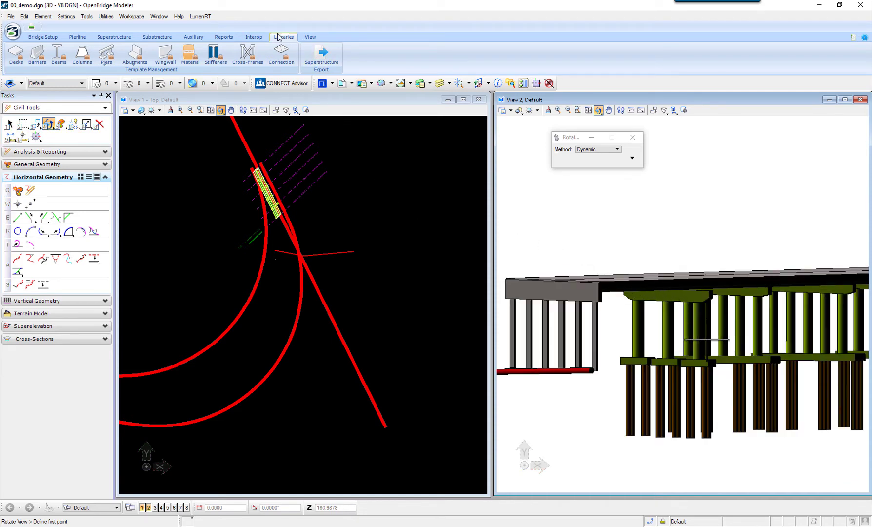
Step: Open the multi-column pier template library and preview the Florida Pier_Variable cap template from the front
left_click(106, 57)
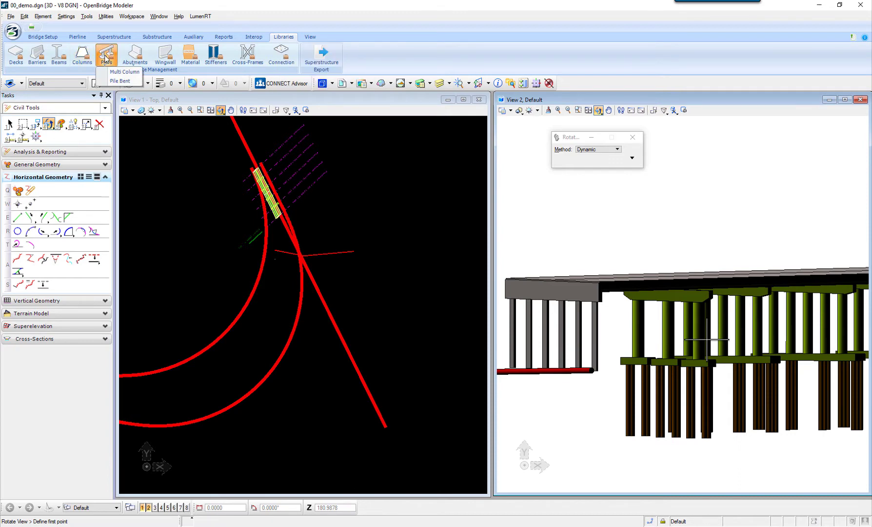
left_click(123, 72)
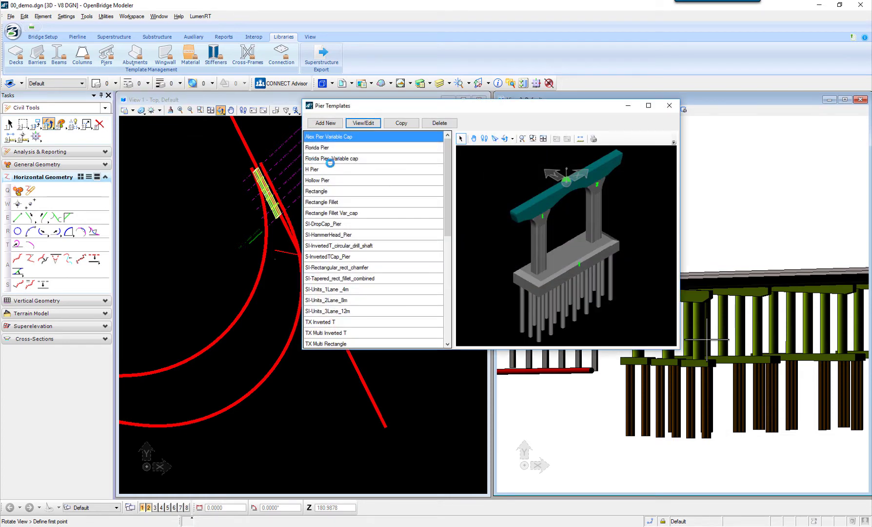
left_click(353, 158)
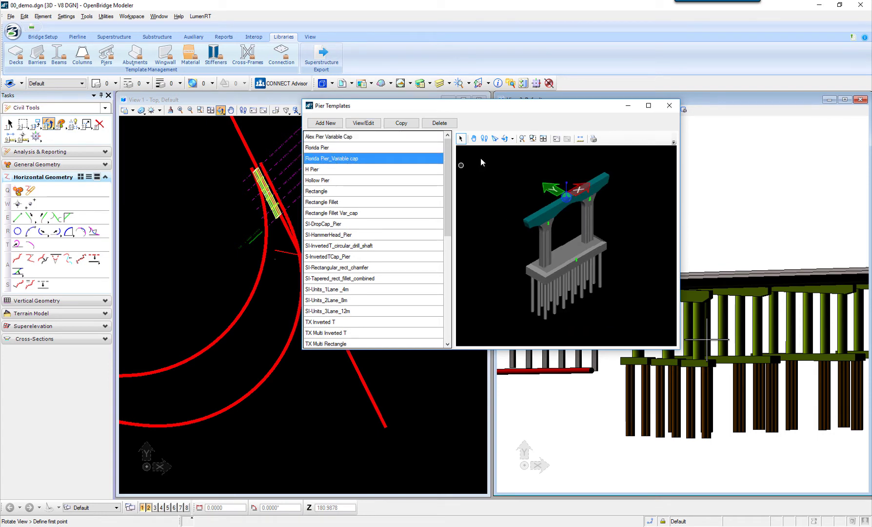
left_click(505, 138)
left_click_drag(577, 225, 532, 205)
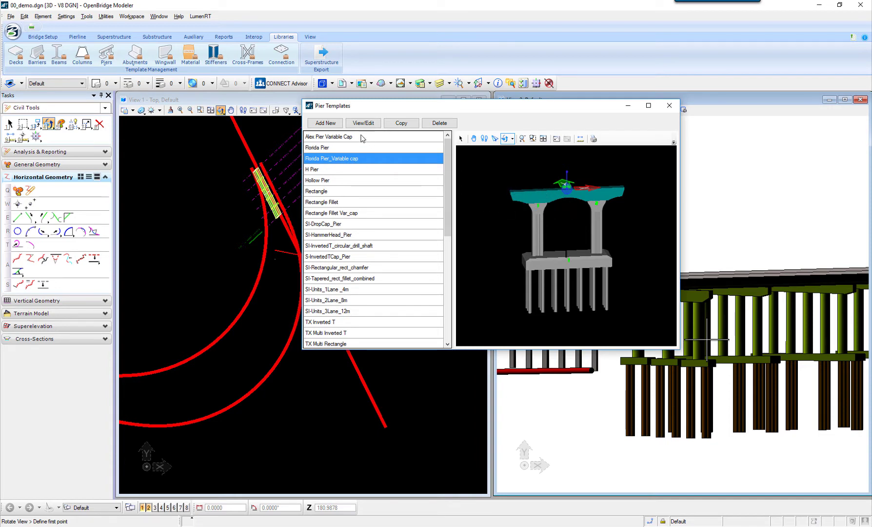
Step: Copy the Florida Pier_Variable cap template under the name "Test variable Cap"
left_click(400, 124)
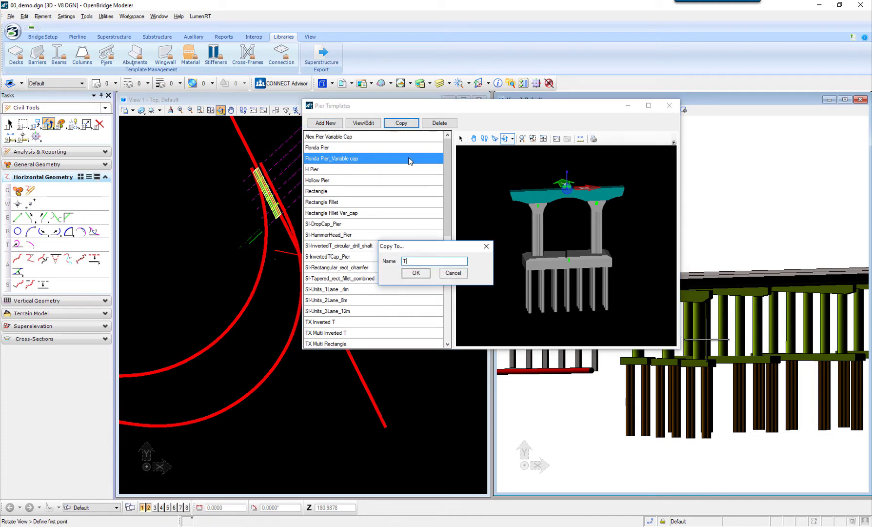
type("Test variable Cap")
left_click(415, 274)
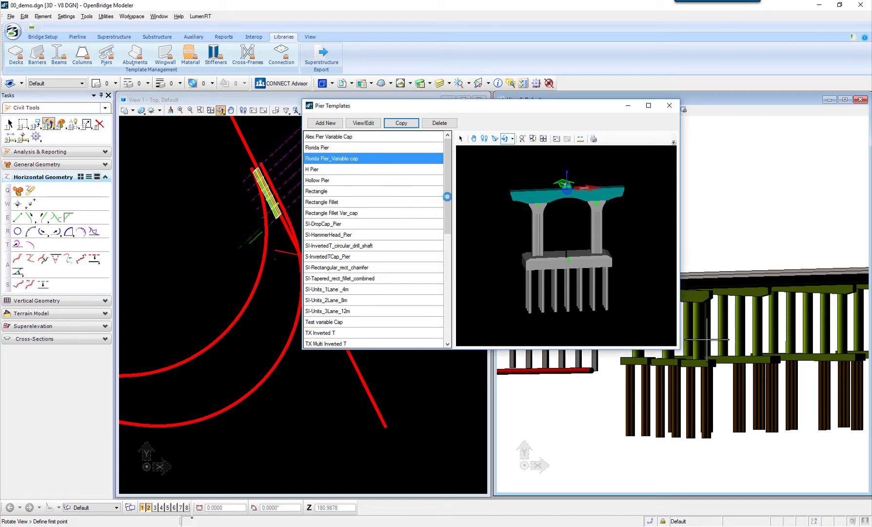
Step: Open the copied "Test variable Cap" pier template for editing
left_click_drag(448, 210, 459, 264)
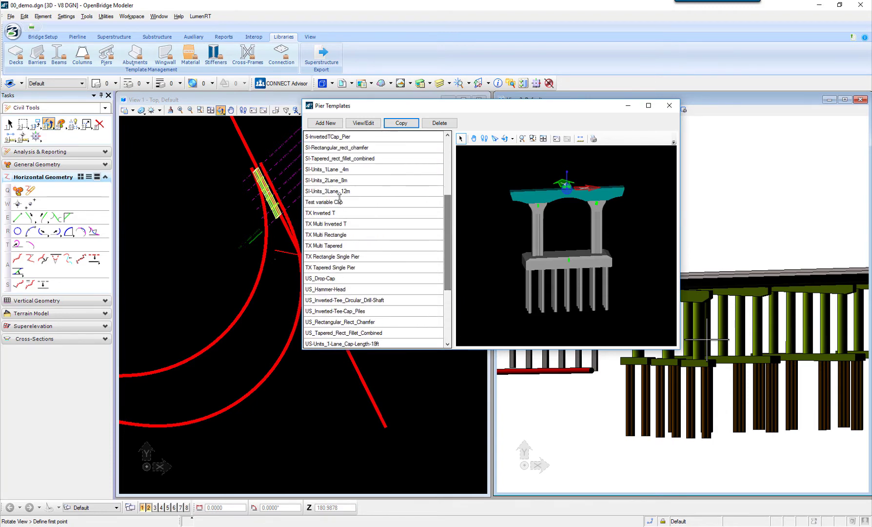
left_click(313, 202)
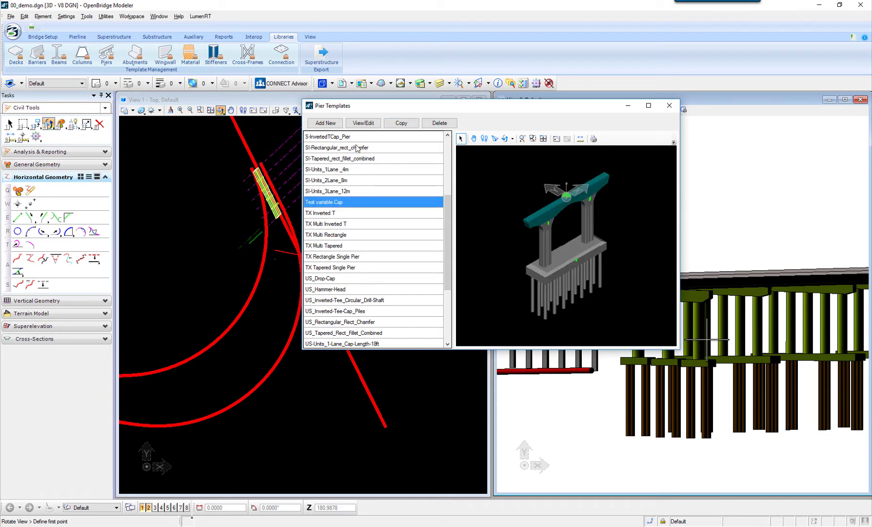
left_click(364, 124)
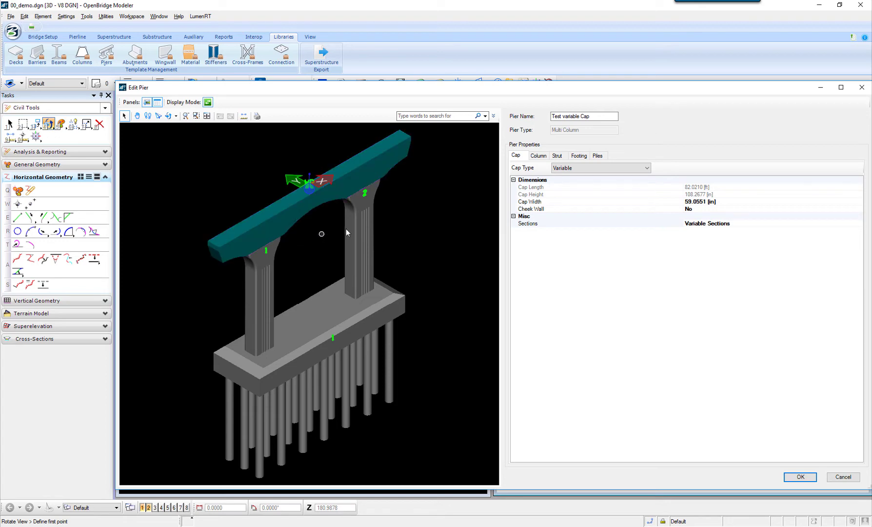
Step: Turn the pier preview to a front elevation and change the display mode to show only the cap
left_click(170, 120)
left_click_drag(360, 257, 265, 206)
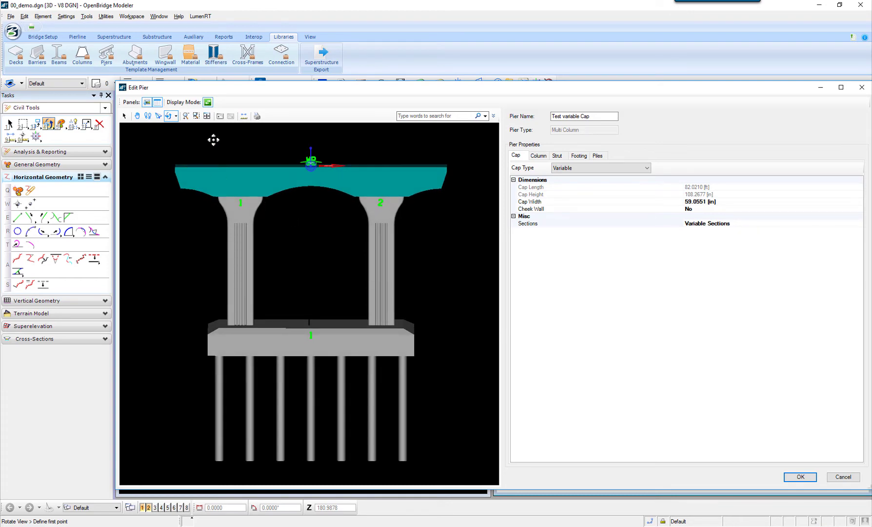
left_click(207, 104)
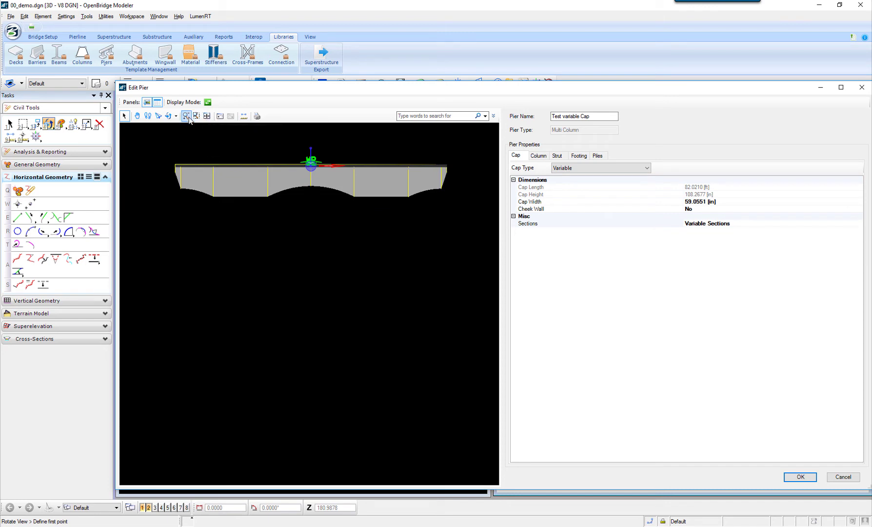
left_click(168, 115)
mouse_move(211, 181)
left_mouse_down()
mouse_move(279, 197)
mouse_move(333, 224)
mouse_move(267, 247)
mouse_move(235, 171)
mouse_move(218, 167)
left_mouse_up()
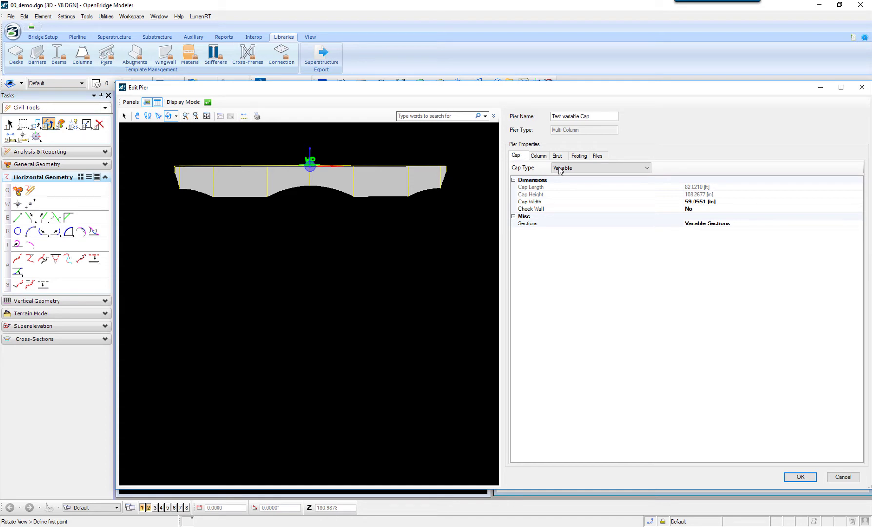
Step: Reapply the Variable cap type, then open the cap's variable sections table and place it clear of the preview
left_click(576, 169)
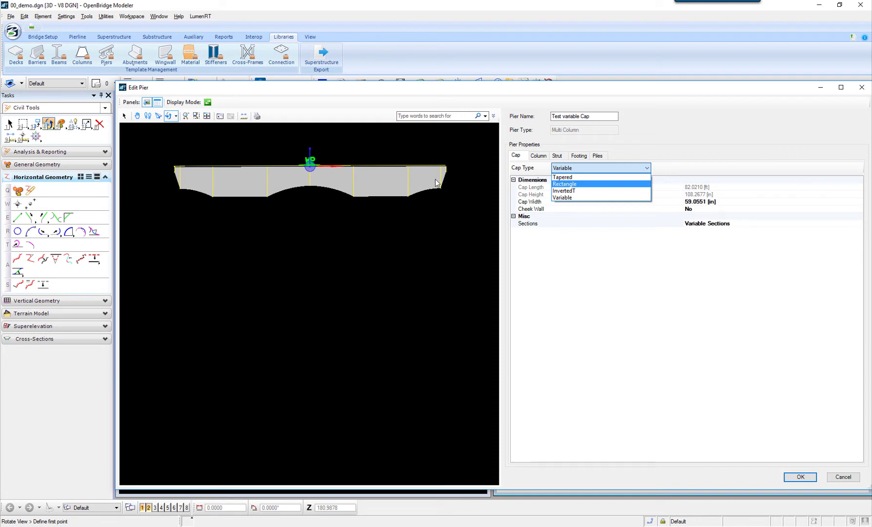
left_click(565, 198)
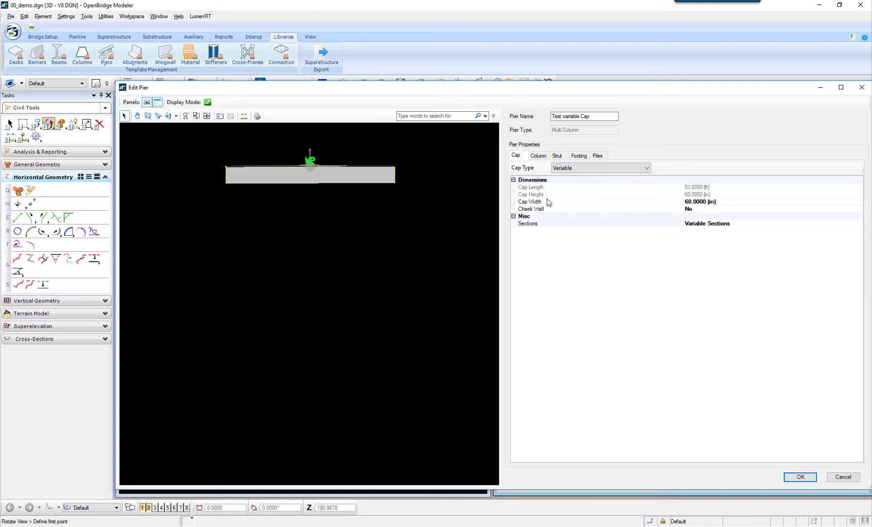
left_click(746, 223)
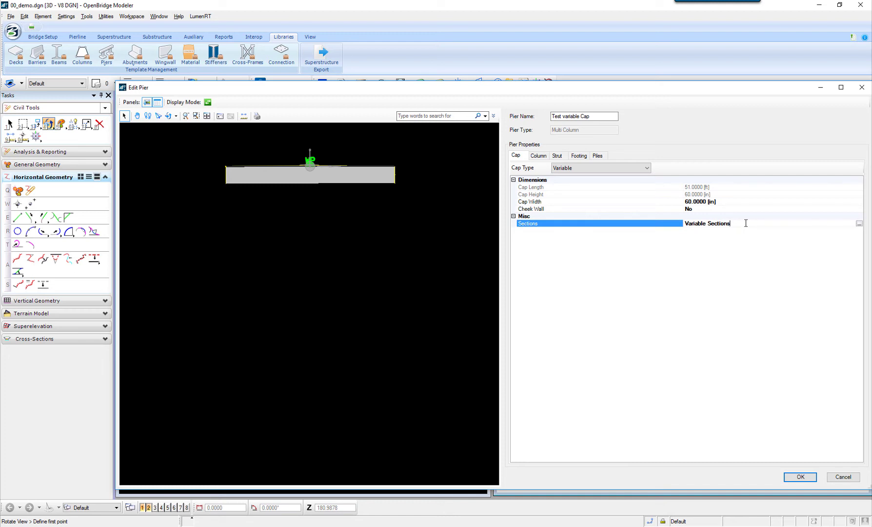
left_click(860, 224)
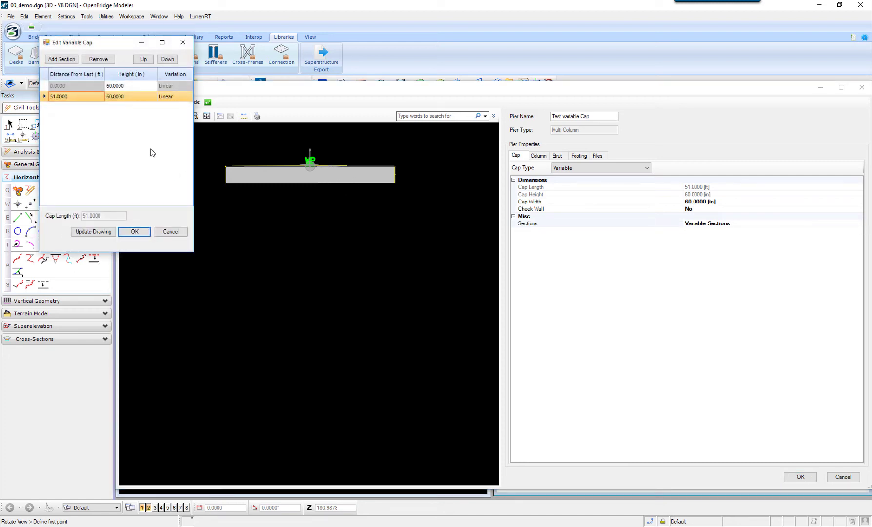
left_click_drag(111, 43, 347, 147)
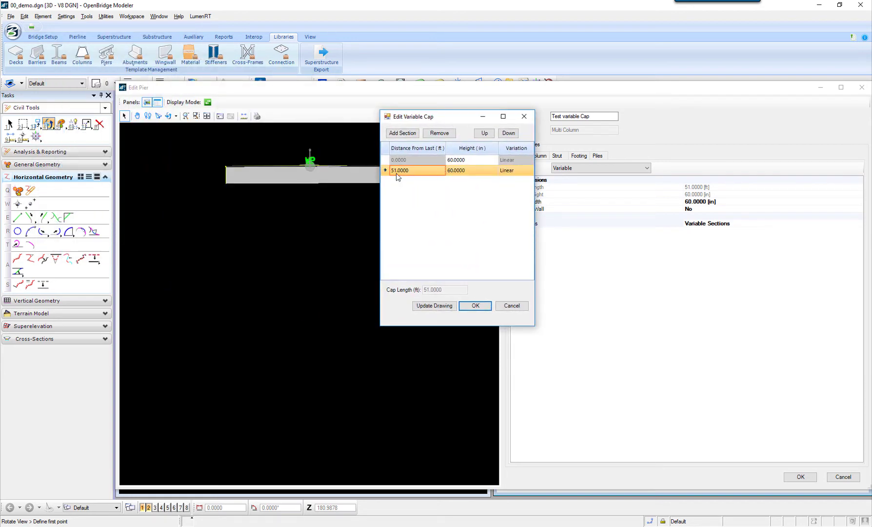
left_click_drag(431, 121, 569, 229)
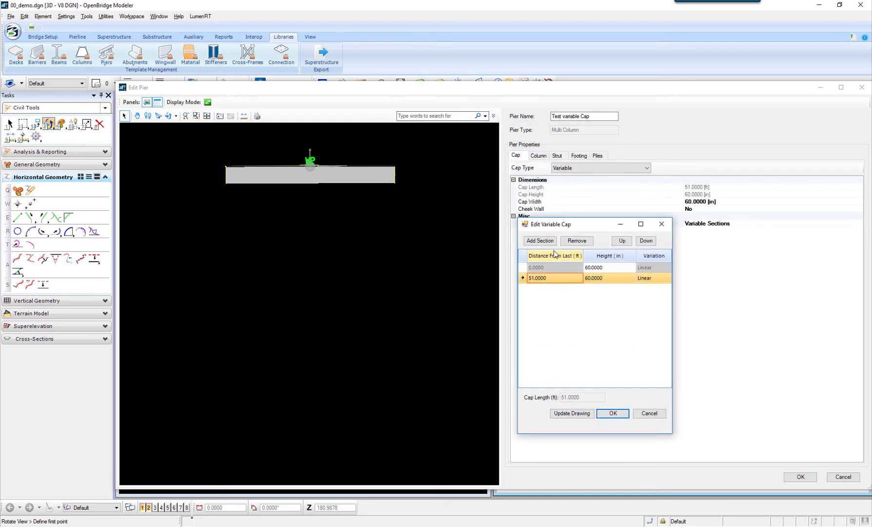
Step: Set the height of the first cap section to 10 in and update the drawing
left_click(612, 268)
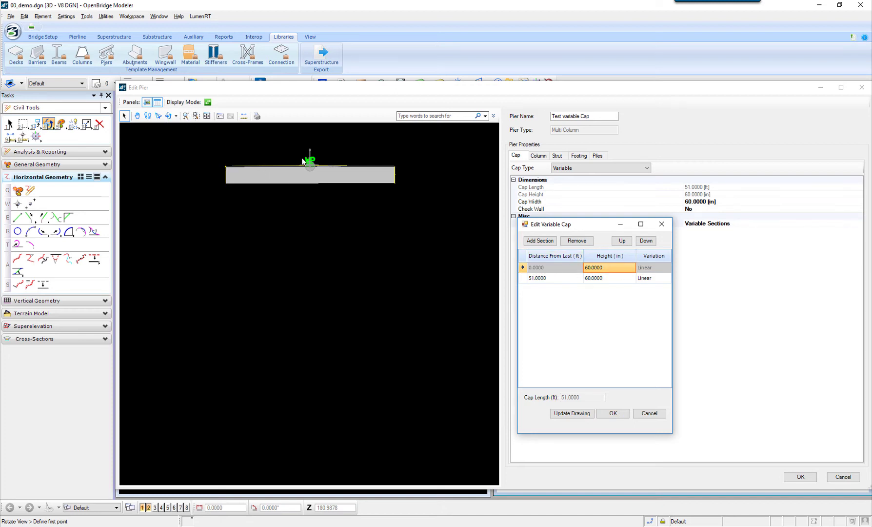
left_click(612, 270)
type("10")
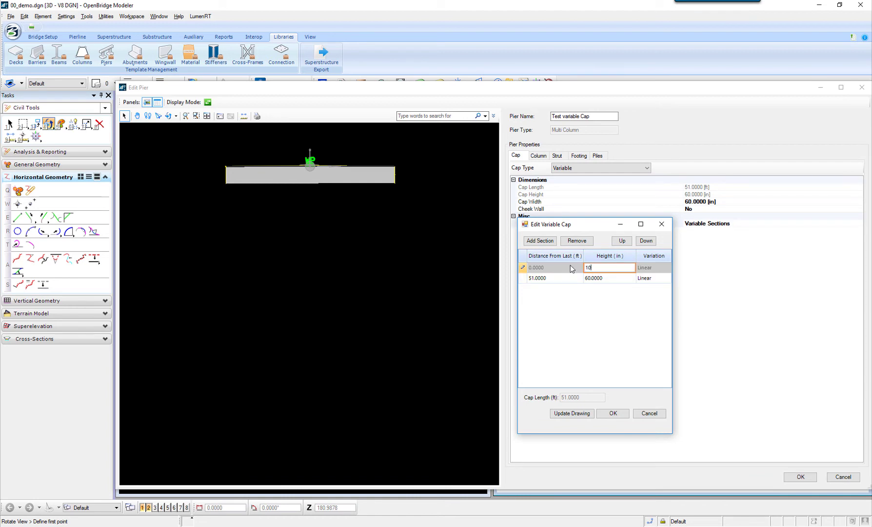
left_click(575, 414)
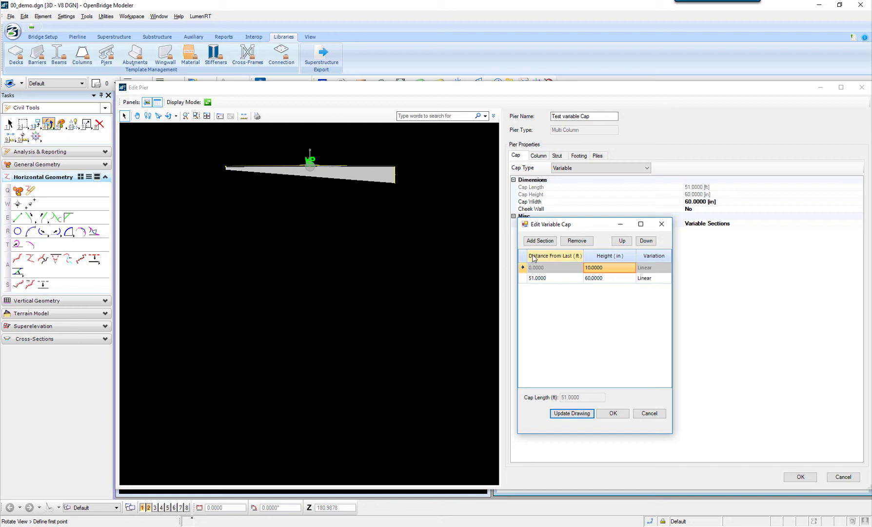
Step: Add a cap section, set the second section to 1 ft distance and 20 in height, and update the drawing
left_click(547, 279)
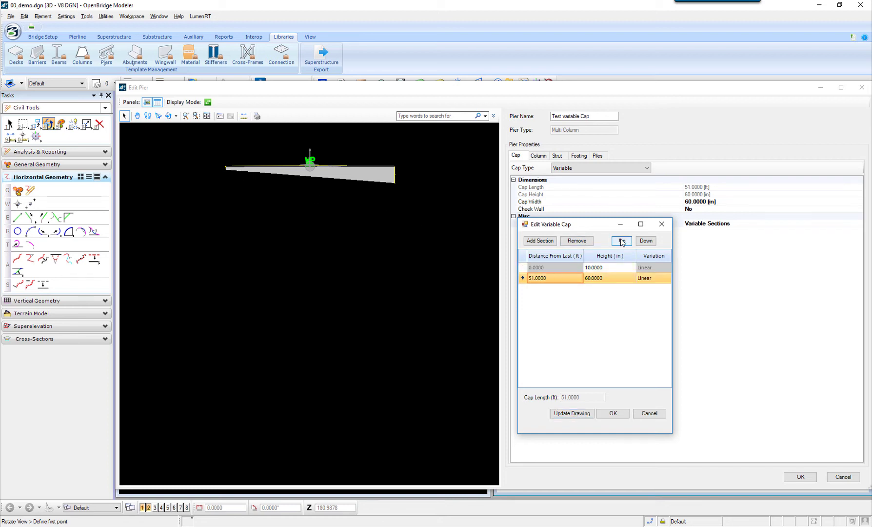
left_click(542, 241)
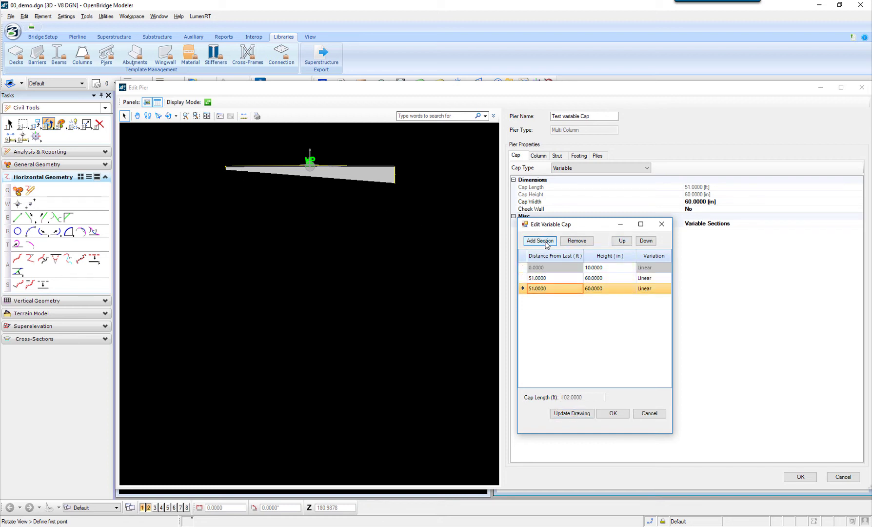
left_click(545, 281)
left_click(557, 282)
left_click_drag(557, 282, 529, 280)
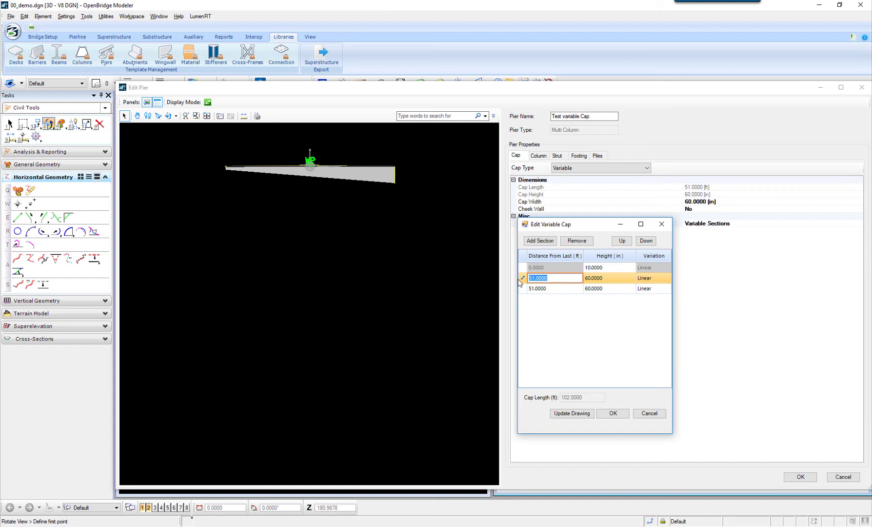
type("1")
left_click(599, 277)
double_click(607, 278)
type("20")
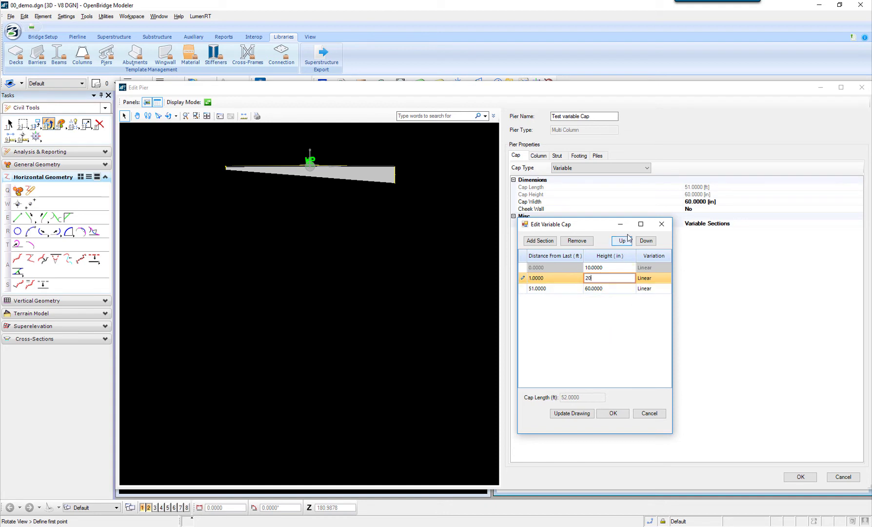
left_click(569, 411)
left_click(569, 412)
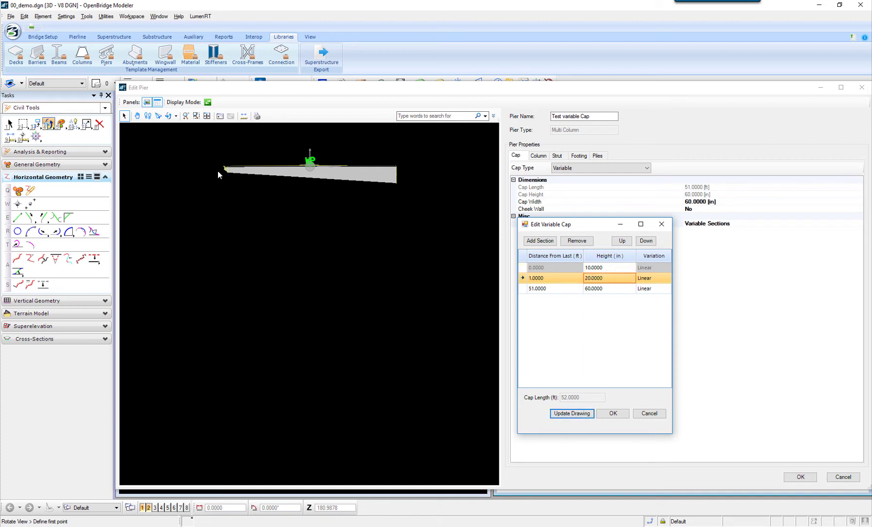
left_click(197, 120)
Step: Add another cap section, try 20 ft distance and 60 in height for the third one, and cancel the section edits
left_click(545, 242)
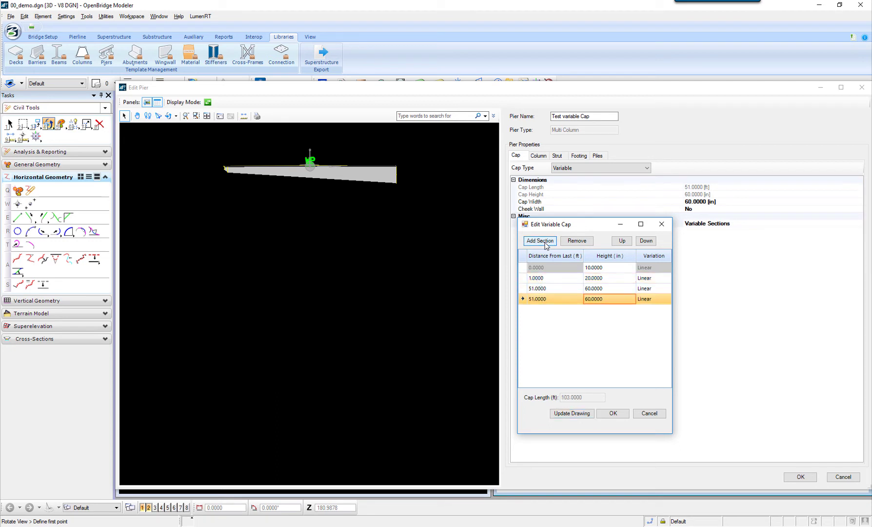
left_click(545, 291)
left_click(541, 289)
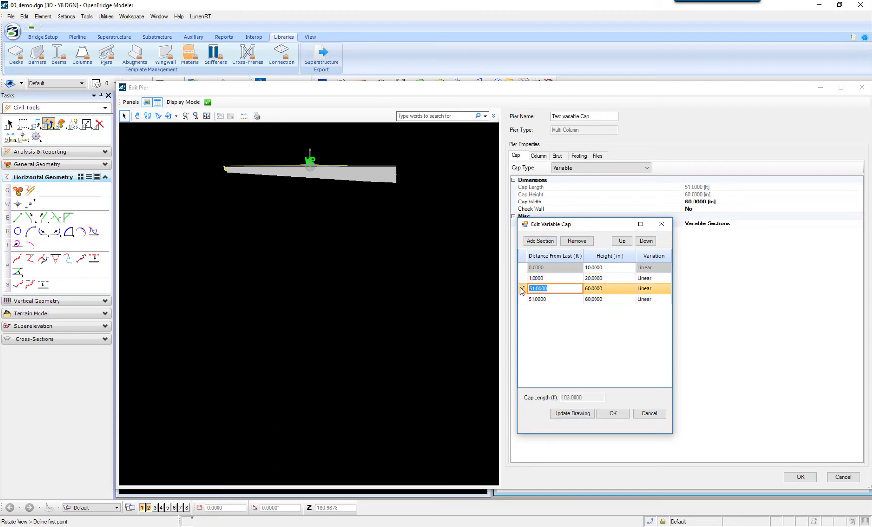
type("20")
left_click(606, 288)
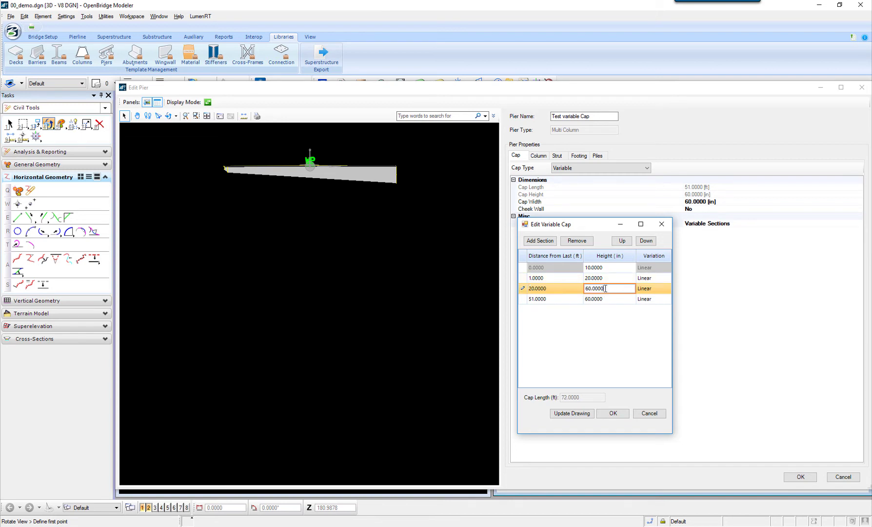
left_click_drag(604, 288, 580, 289)
type("60")
left_click(573, 415)
left_click(574, 414)
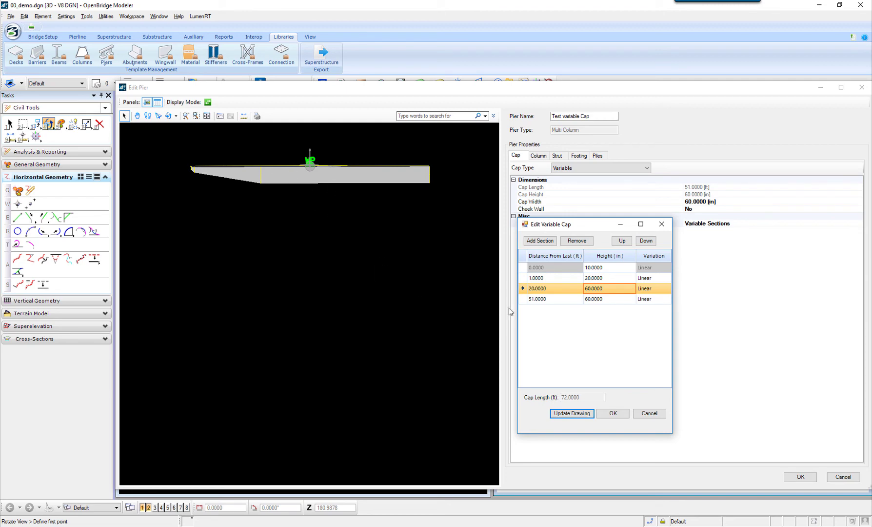
left_click(648, 413)
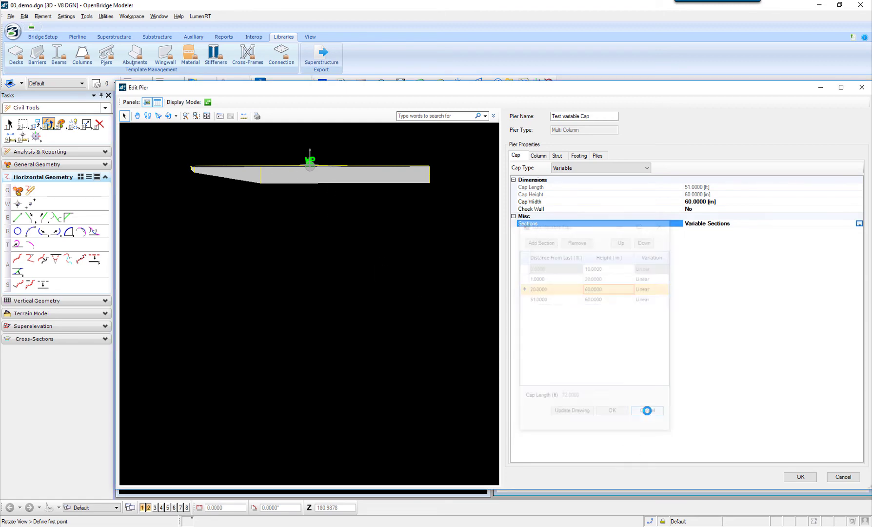
Step: Discard the current pier edits and reopen the Test variable Cap template for editing
left_click(849, 480)
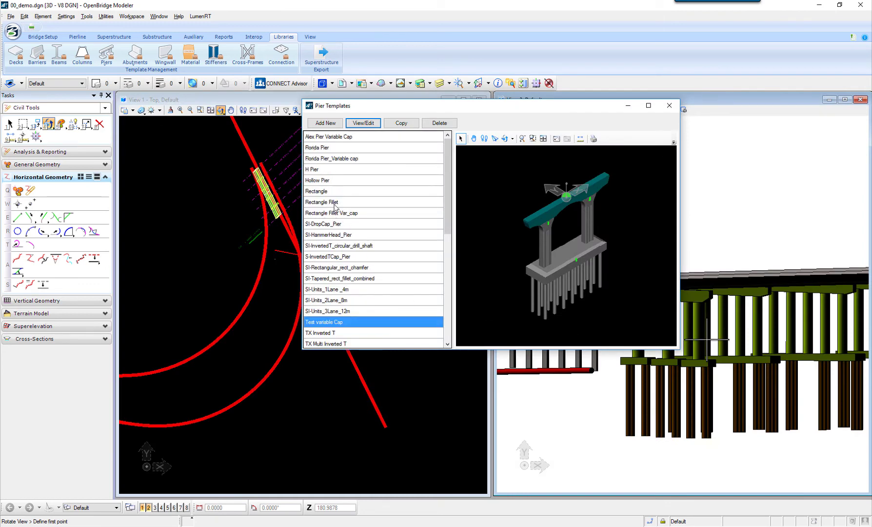
left_click(360, 124)
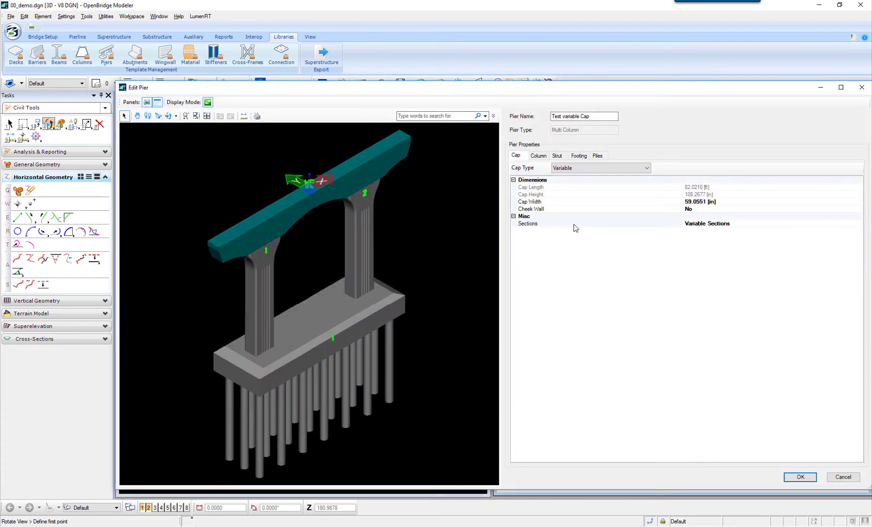
Step: Open the cap's variable sections table beside the preview, examine the first two sections, and cancel it
left_click(736, 224)
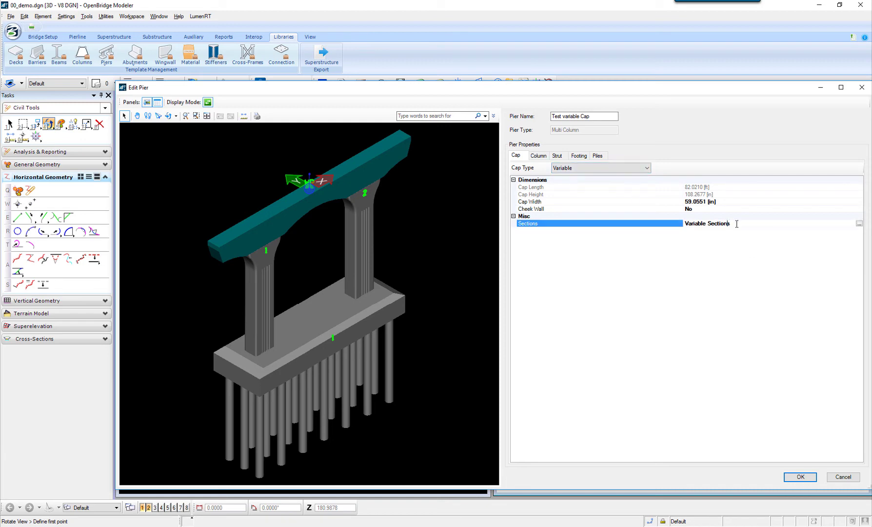
left_click(859, 224)
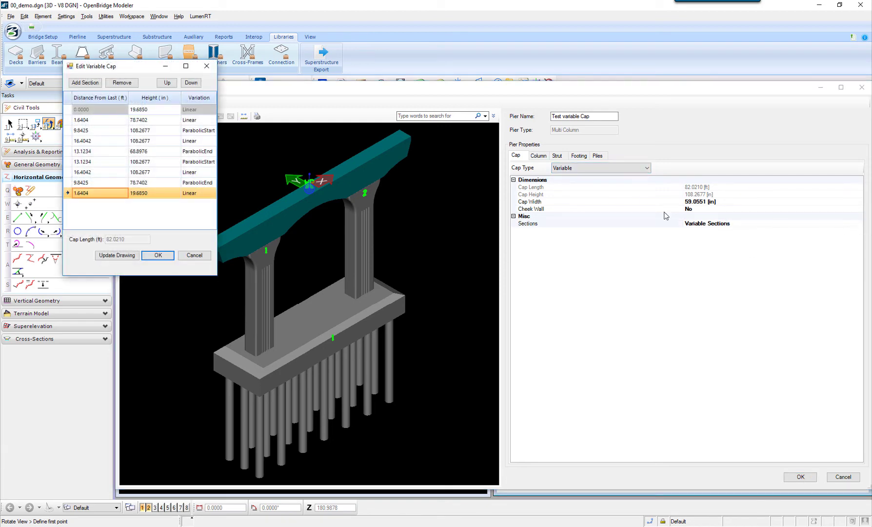
left_click_drag(123, 68, 574, 186)
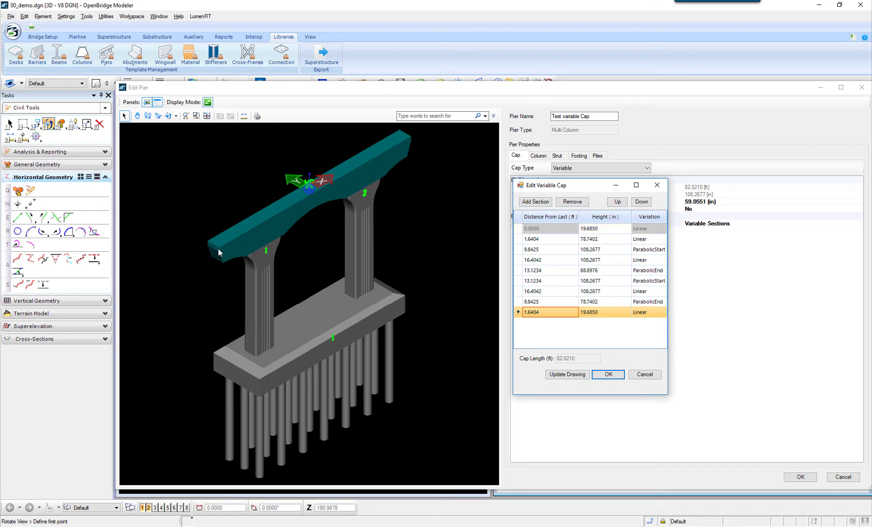
left_click(549, 240)
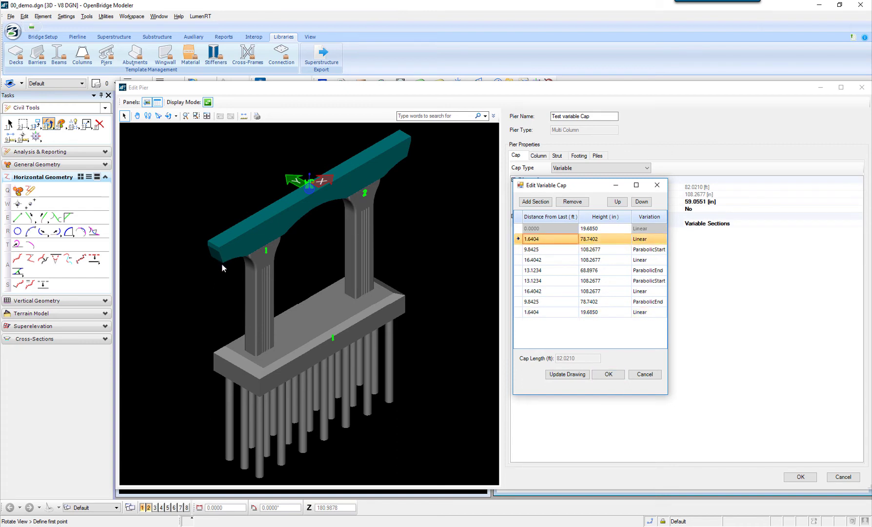
left_click(646, 374)
Step: Rotate the pier preview to a front view and switch the display mode to show only the cap
left_click(168, 116)
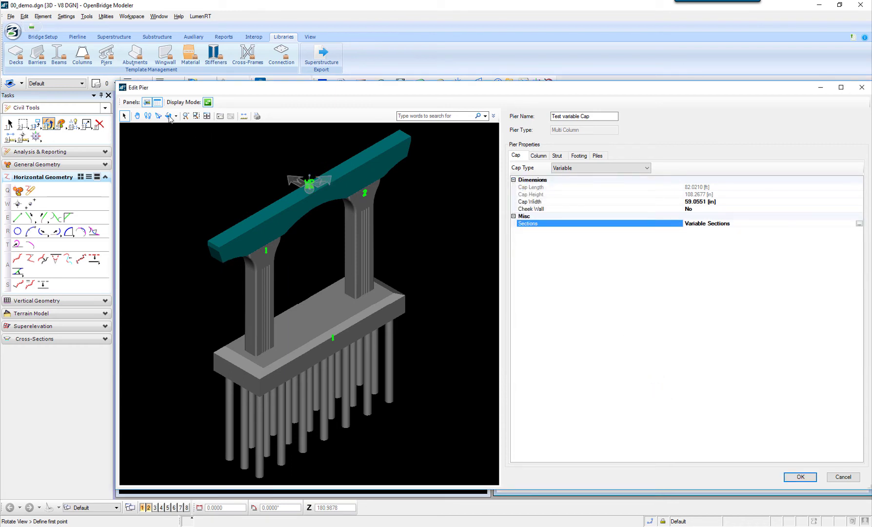
left_click(310, 185)
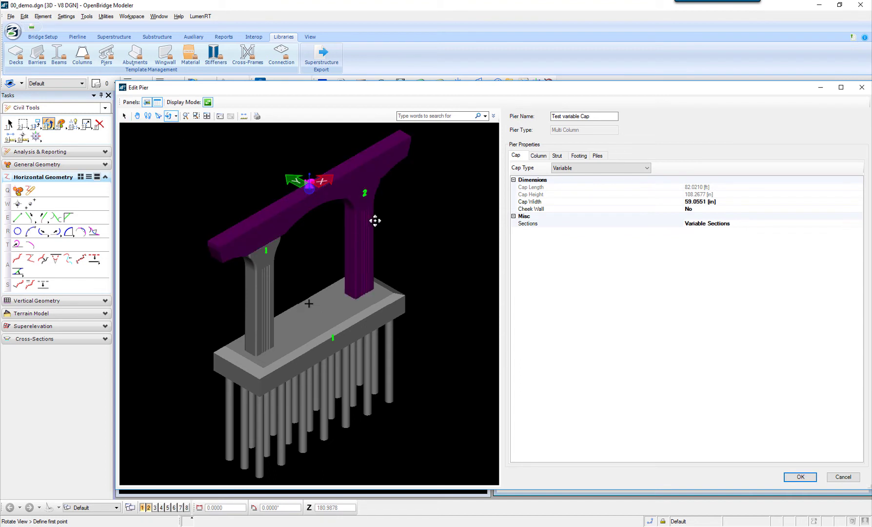
left_click(376, 221)
left_click(295, 193)
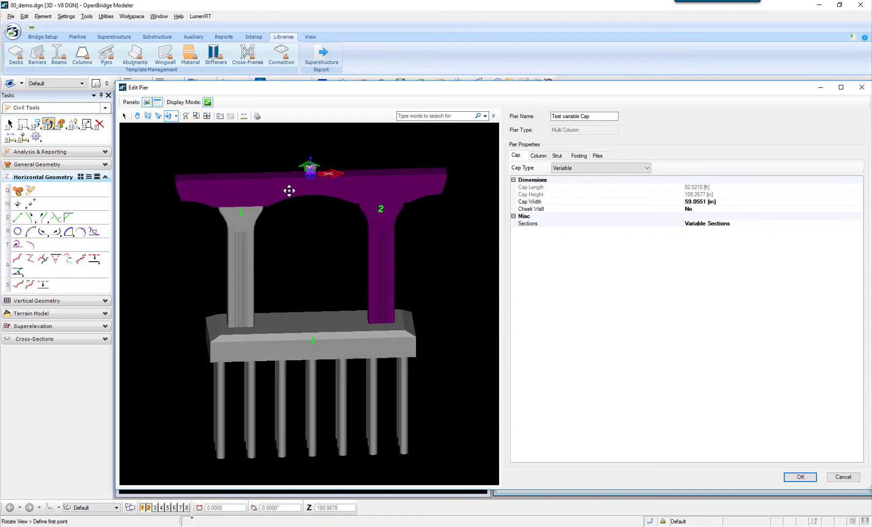
left_click(208, 104)
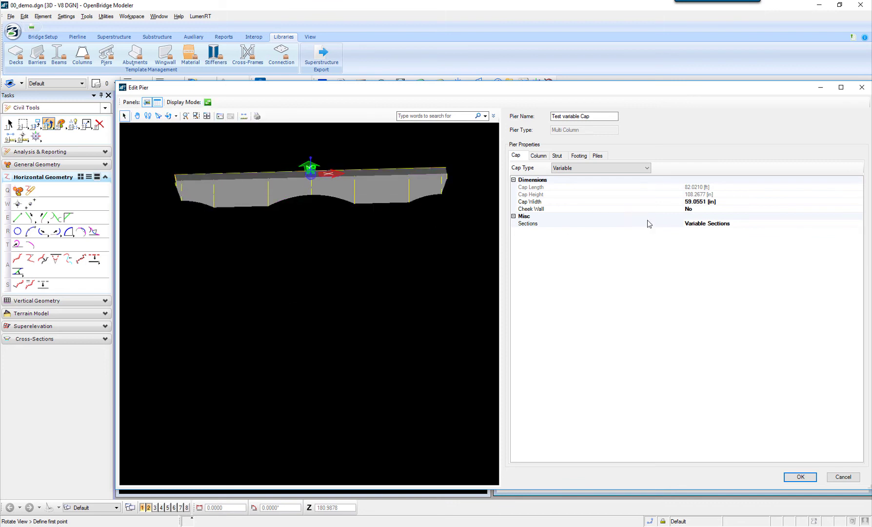
Step: Reopen the cap's variable sections table and place it clear of the cap preview
left_click(786, 224)
left_click(860, 223)
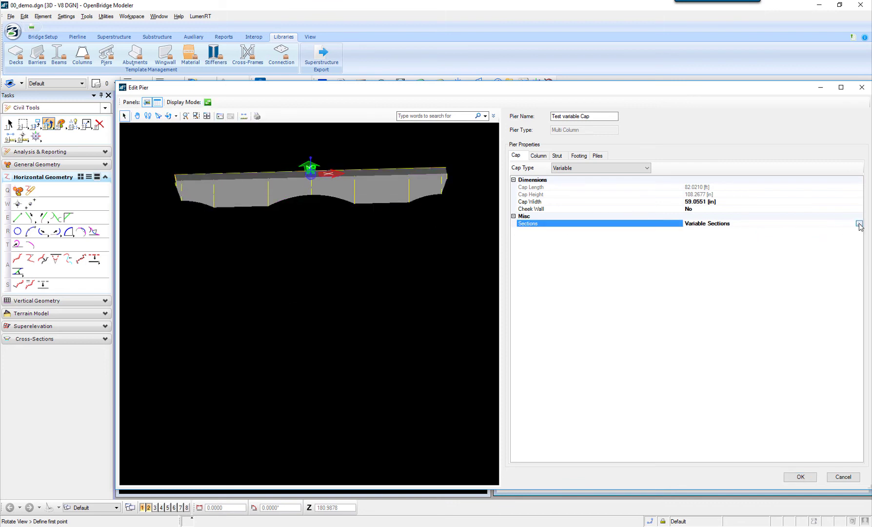
left_click_drag(163, 92, 567, 173)
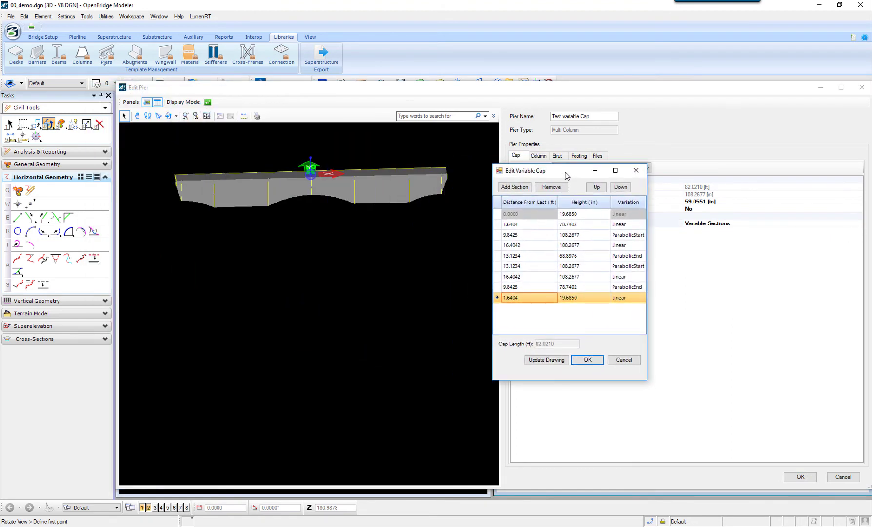
Step: Try a height of 100 in for the second cap section and update the drawing
left_click(588, 225)
left_click(587, 224)
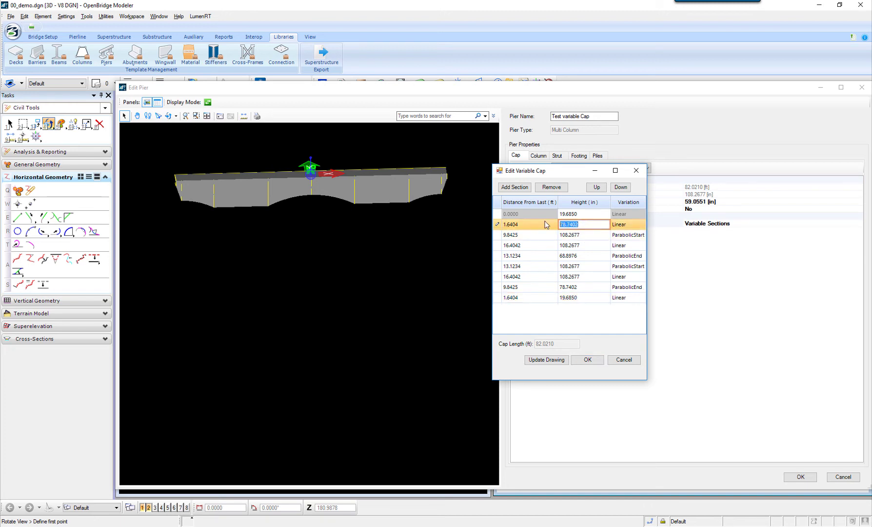
type("100")
left_click(551, 361)
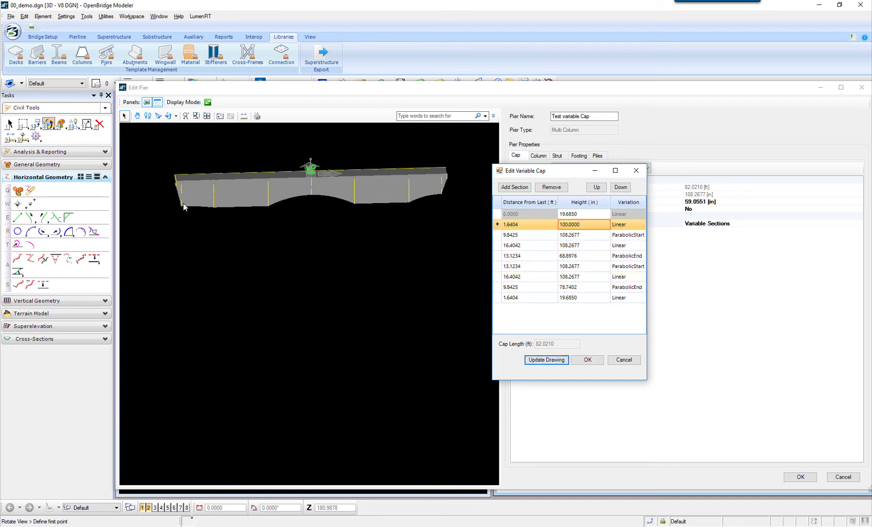
Step: Set the second cap section's height to 78 in and update the drawing
left_click(596, 228)
double_click(594, 227)
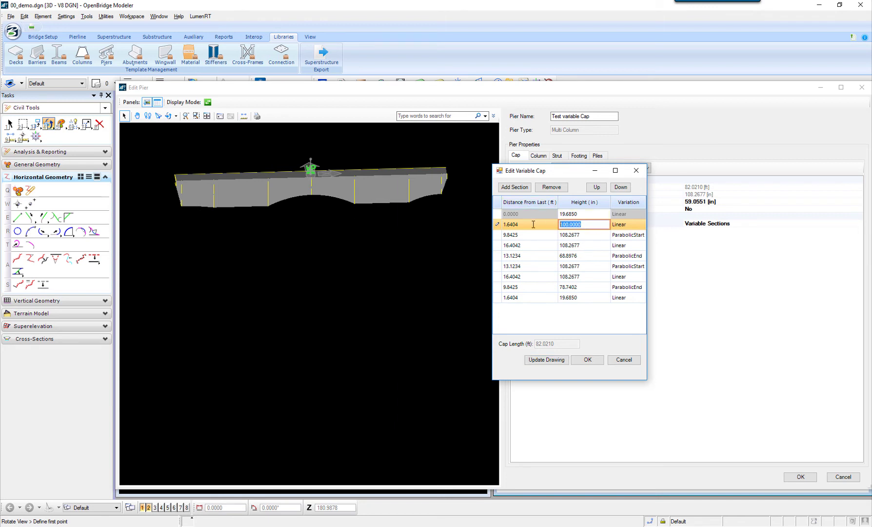
type("78.0")
left_click(546, 360)
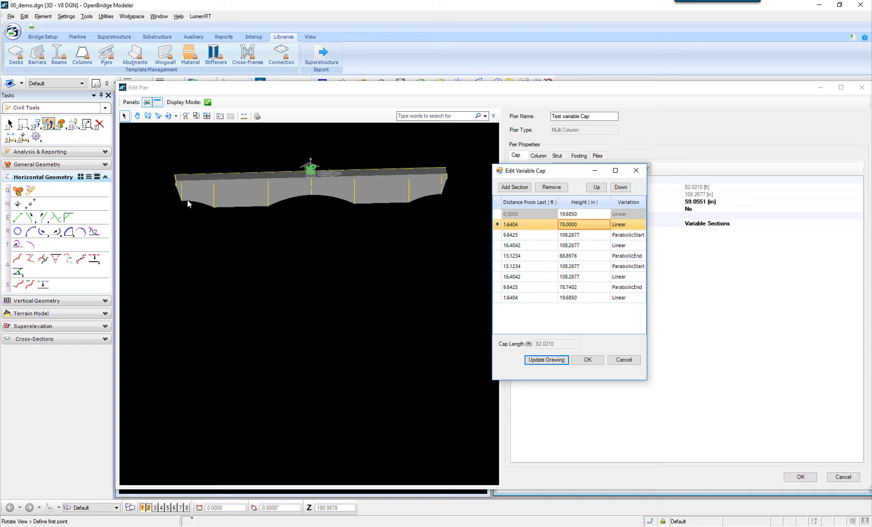
Step: Set the third cap section's distance from last to 10 ft and its height to 110 in
left_click(529, 236)
left_click(528, 236)
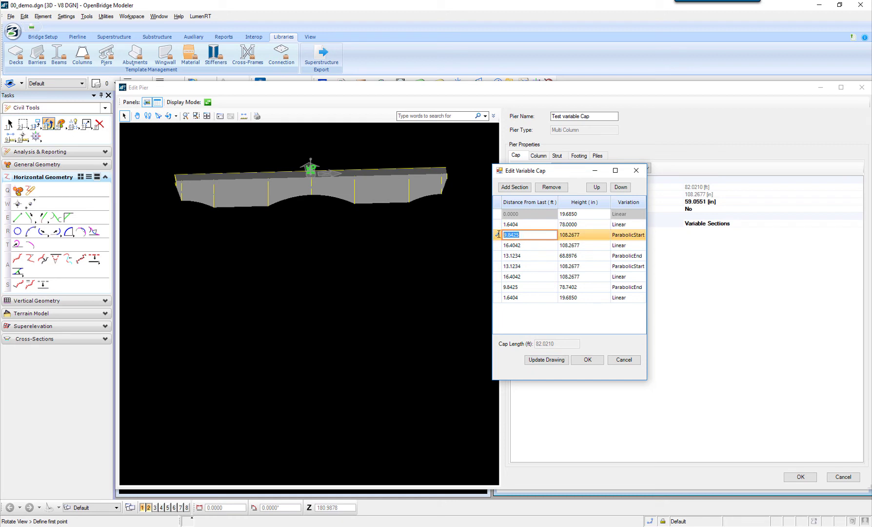
type("10")
left_click(583, 236)
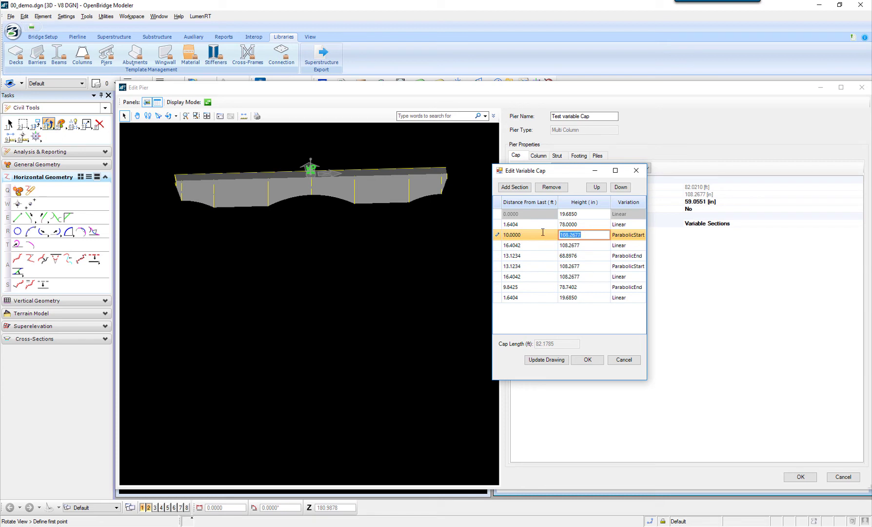
type("110.0")
Step: Try the ParabolicEnd variation for the third cap section and update the drawing
left_click(633, 235)
left_click(641, 235)
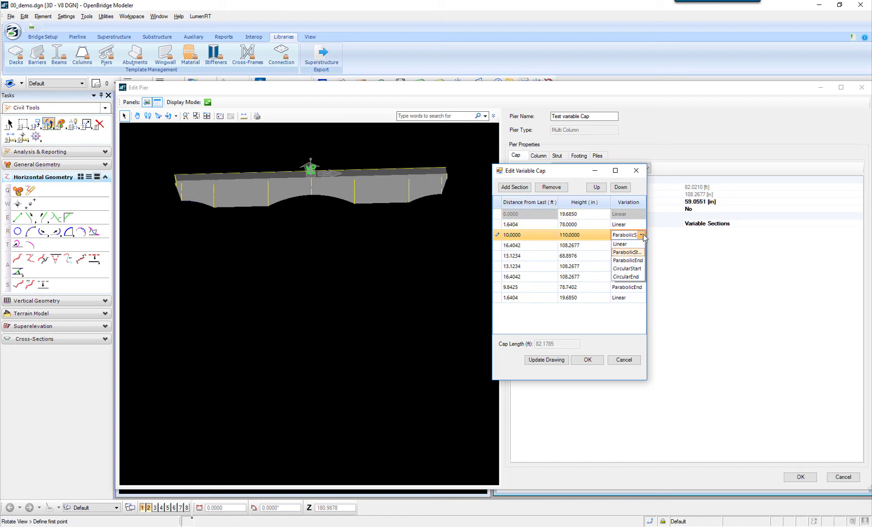
left_click(635, 261)
left_click(544, 359)
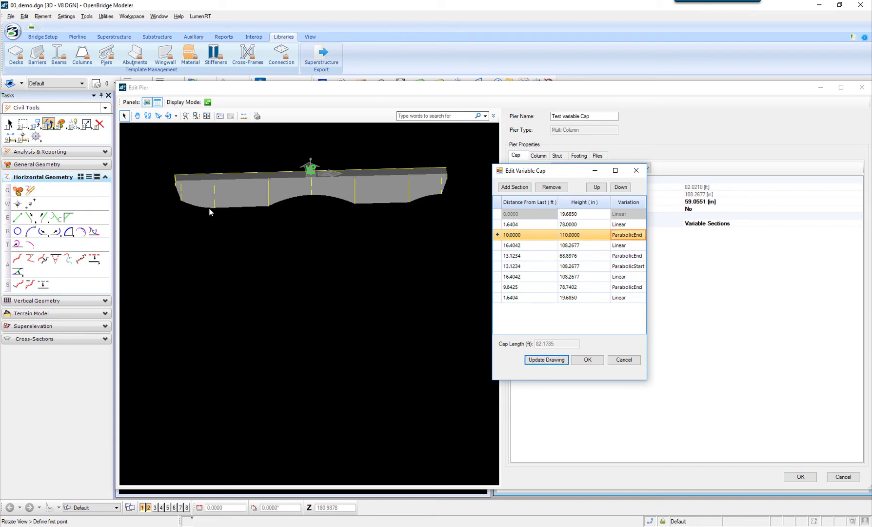
Step: Set the third cap section's variation to ParabolicStart and update the drawing
left_click(641, 236)
left_click(642, 238)
left_click(636, 253)
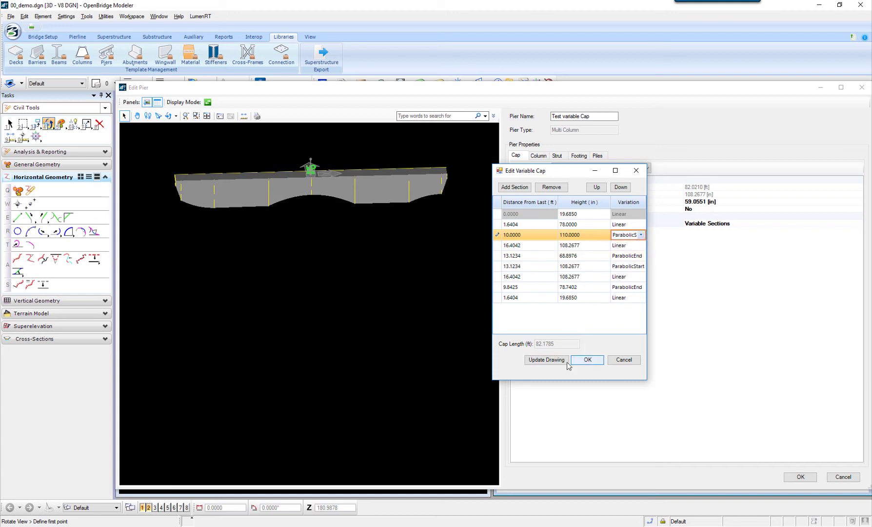
left_click(551, 362)
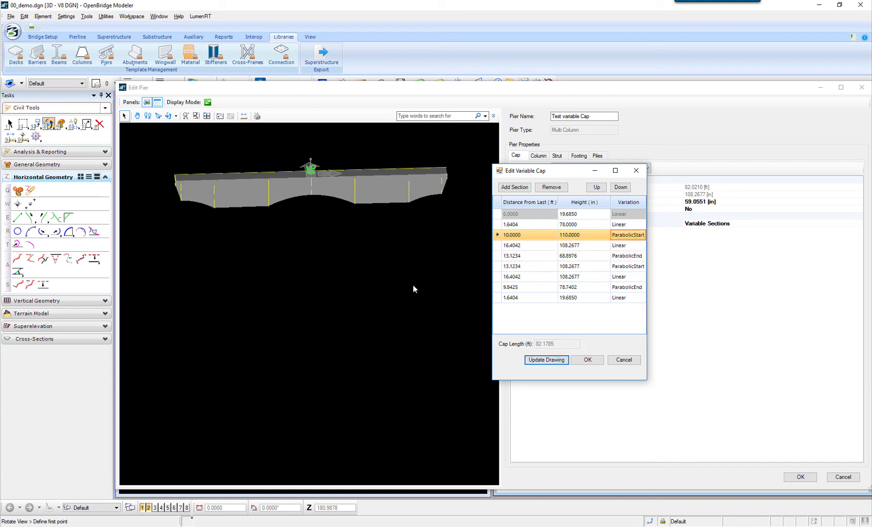
Step: Review the fourth to seventh cap sections, then accept the section edits and save the pier template, closing the template library
left_click(536, 245)
left_click(534, 257)
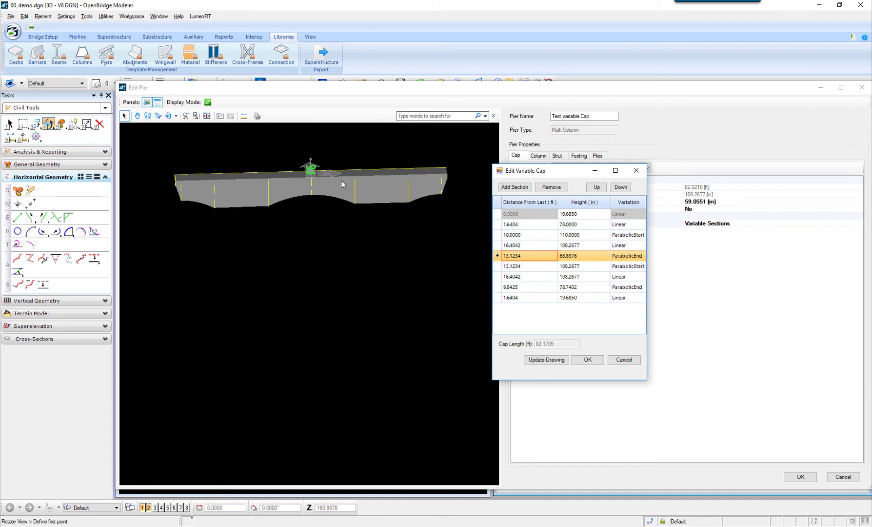
left_click(520, 267)
left_click(520, 278)
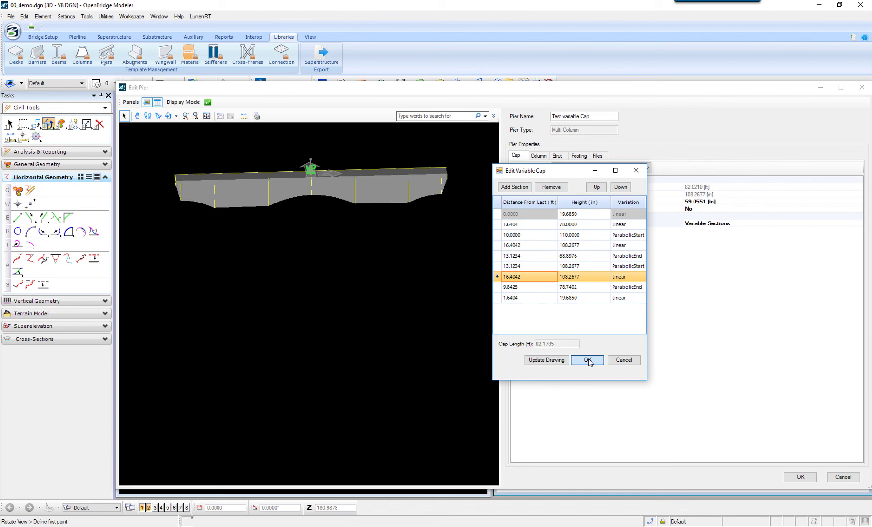
left_click(588, 360)
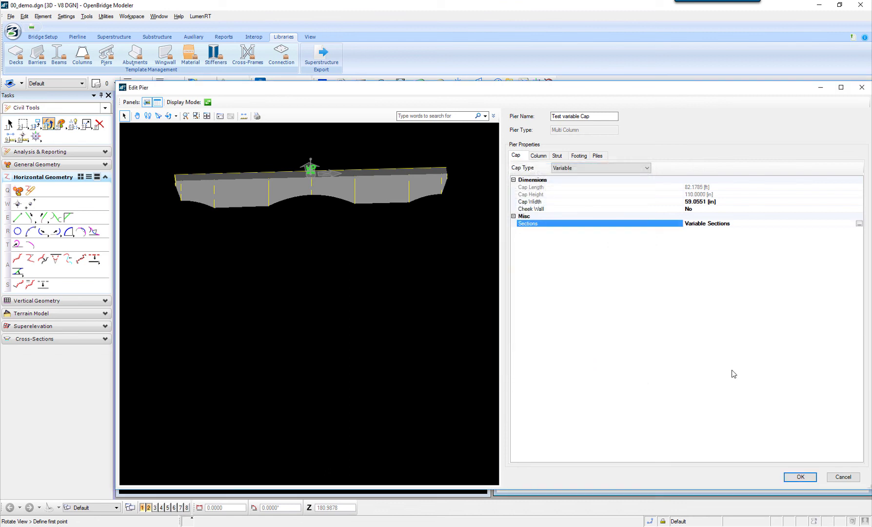
left_click(801, 477)
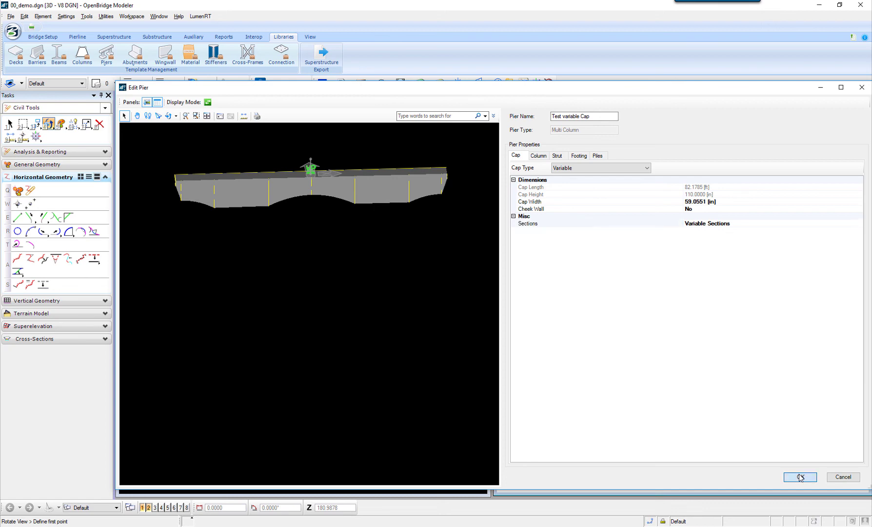
left_click(800, 477)
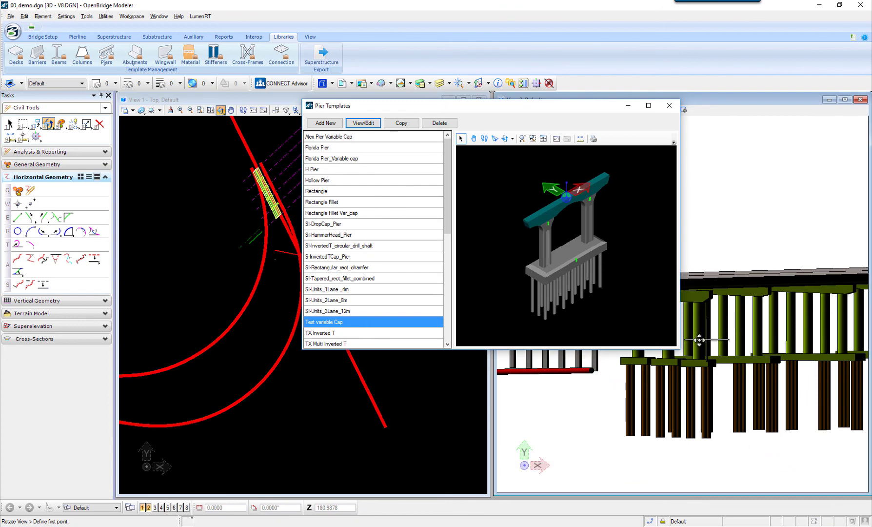
left_click(669, 107)
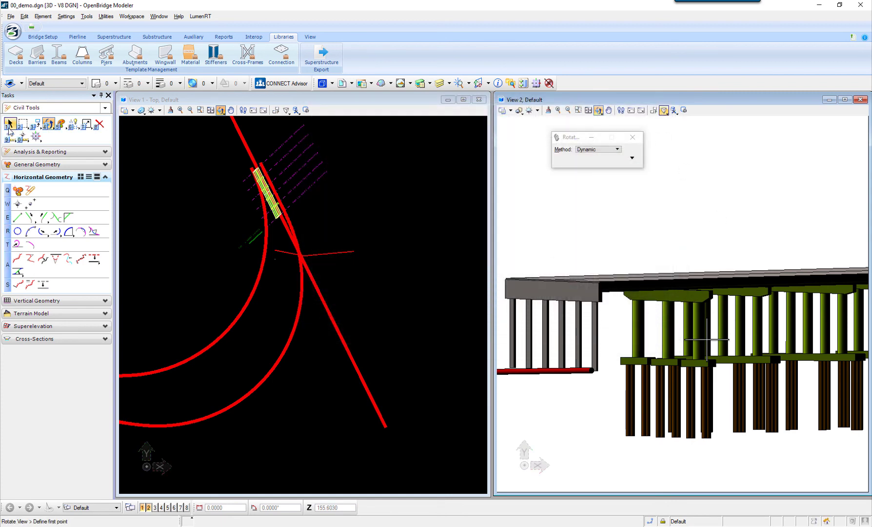
Step: Select Pier4 by its cap in the 3D view and open its substructure template for editing
left_click(9, 125)
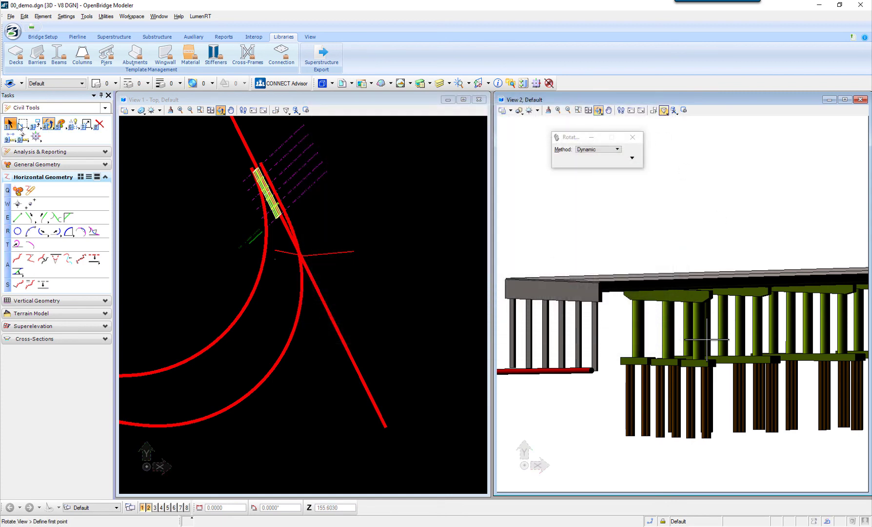
left_click(707, 298)
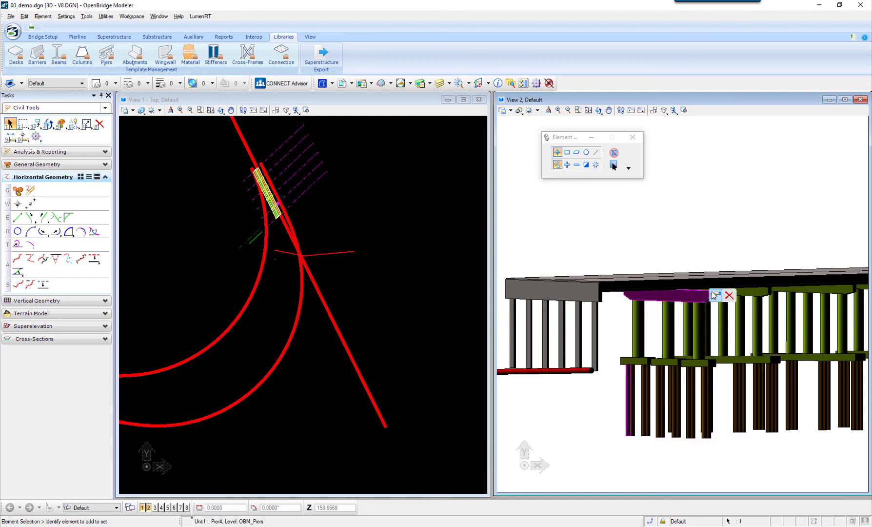
mouse_move(714, 295)
left_click(825, 293)
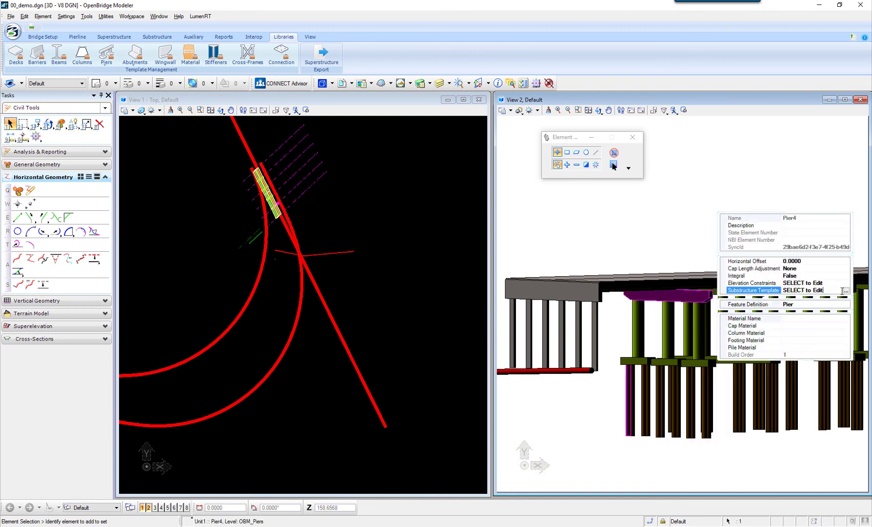
left_click(847, 291)
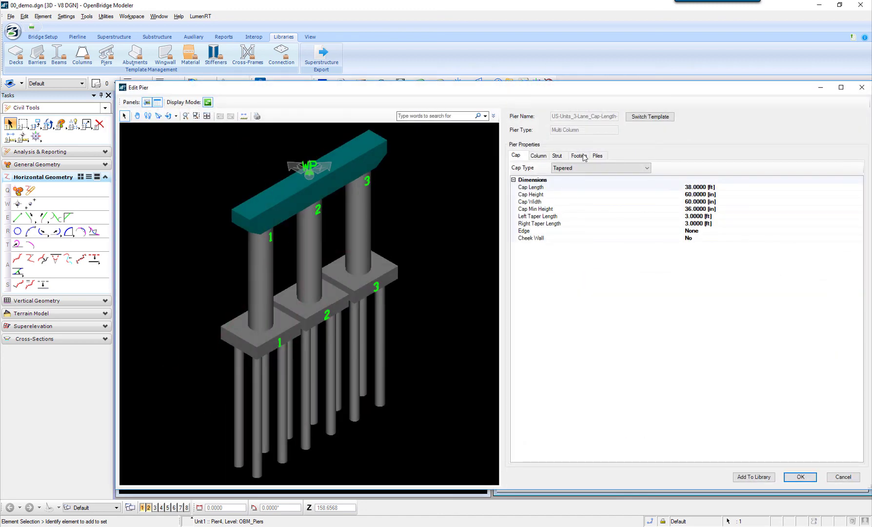
Step: Switch the pier to the "Test variable Cap" template from the MultiColumn library and apply the change to the bridge model
left_click(651, 117)
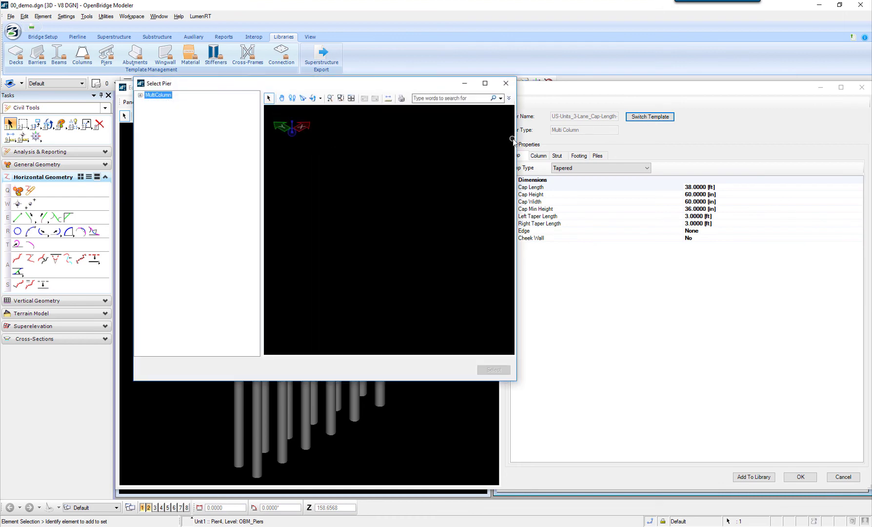
left_click(141, 96)
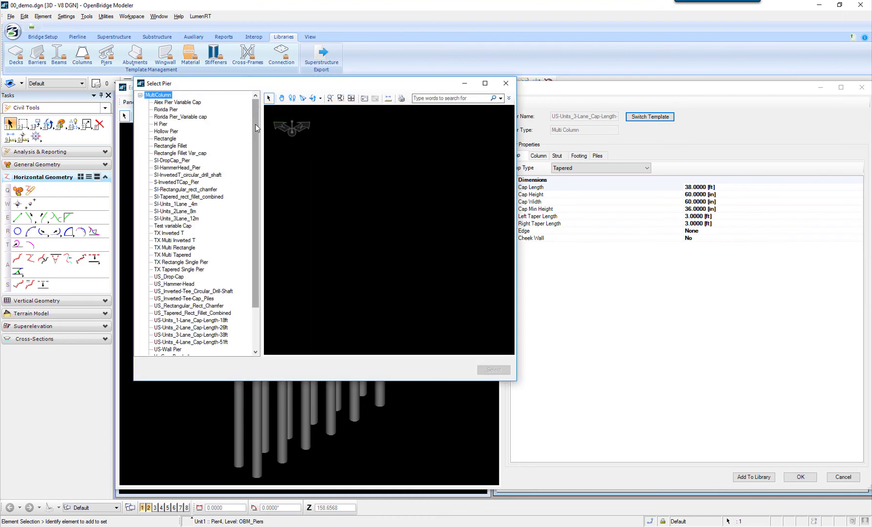
scroll(258, 186, "down", 10)
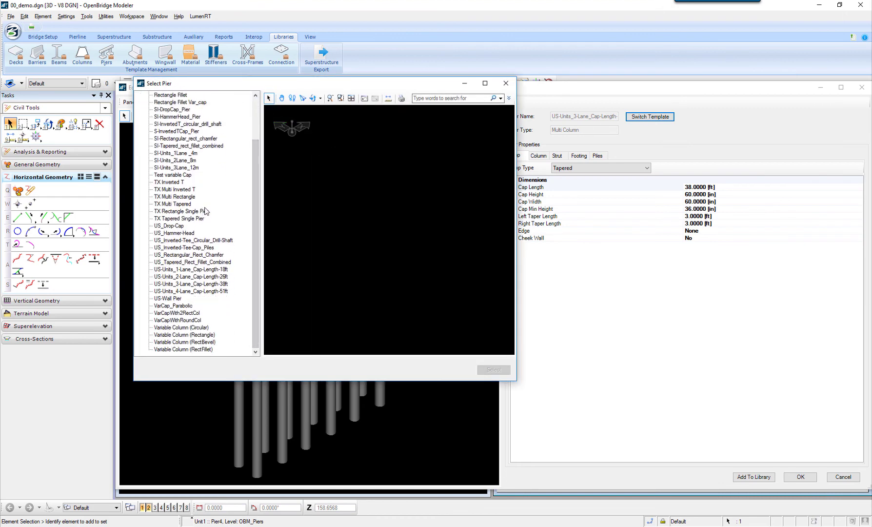
left_click(173, 175)
left_click(180, 174)
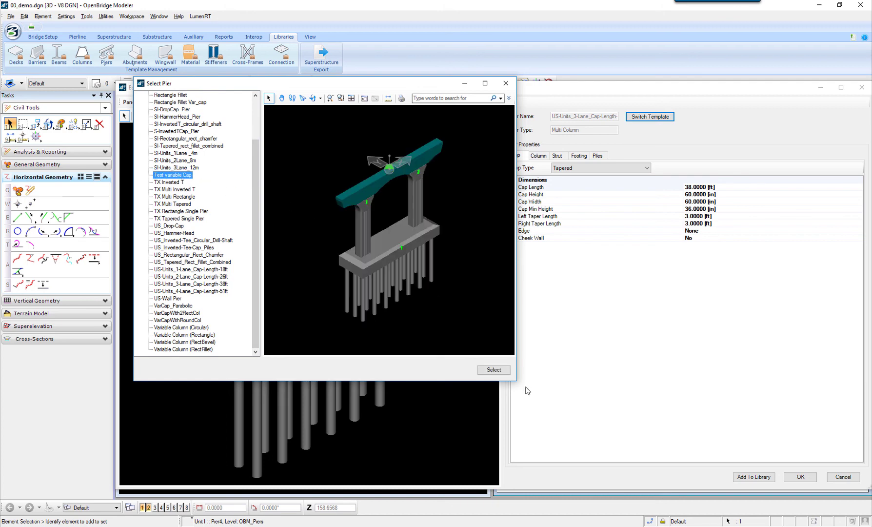
left_click(488, 370)
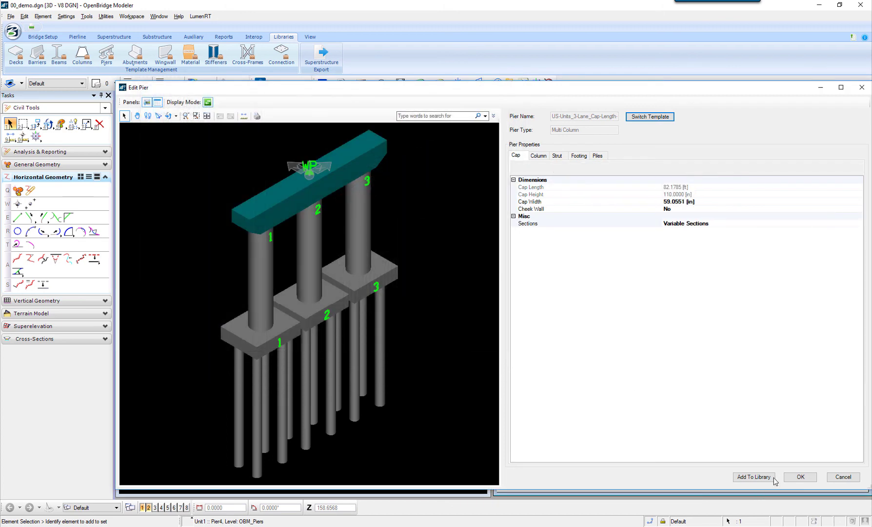
left_click(801, 477)
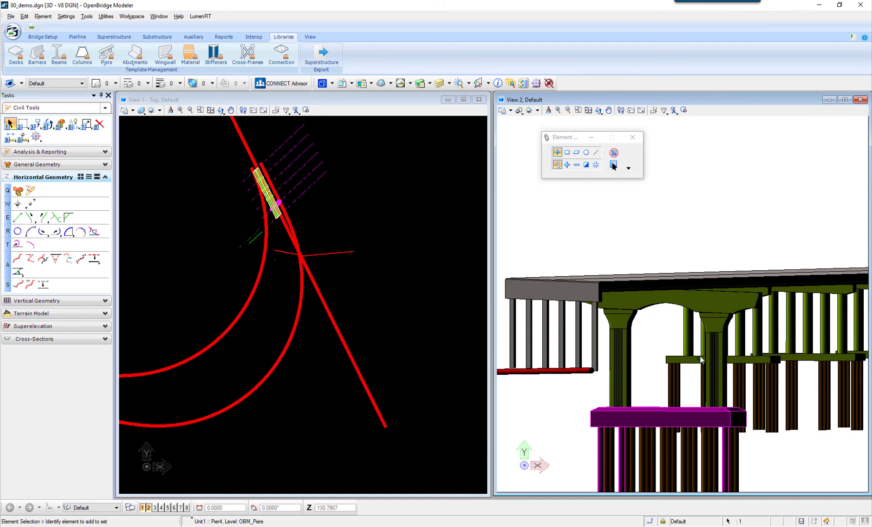
Step: Rotate the 3D view dynamically to examine the replaced pier and its variable-depth cap beneath the deck from several angles
left_click(578, 111)
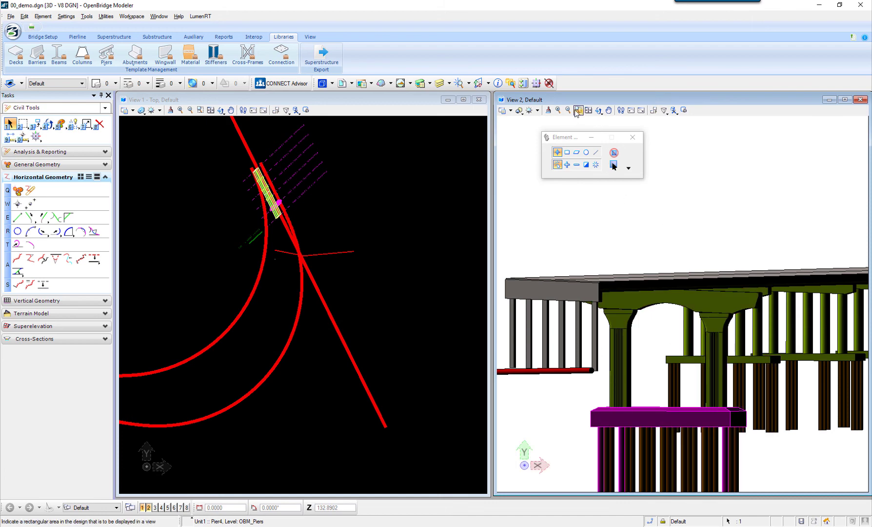
left_click(599, 111)
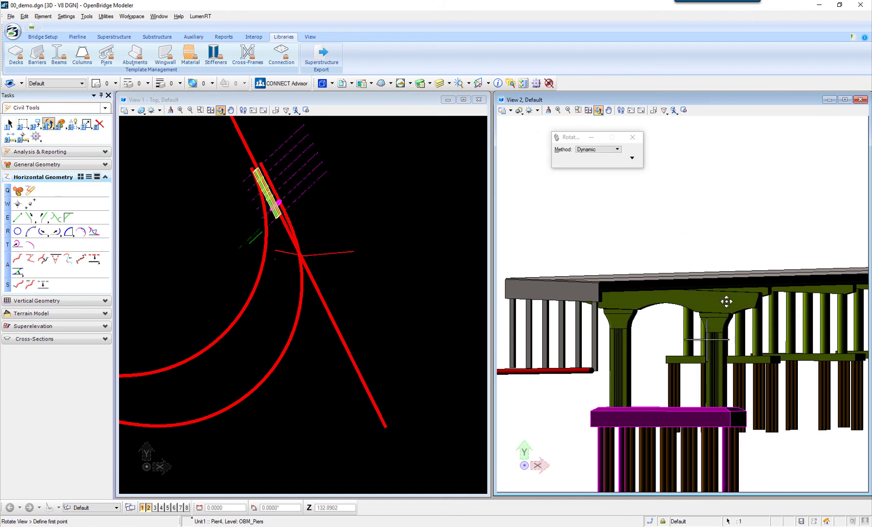
mouse_move(715, 305)
left_mouse_down()
mouse_move(627, 297)
mouse_move(656, 353)
mouse_move(696, 371)
mouse_move(697, 306)
mouse_move(707, 317)
left_mouse_up()
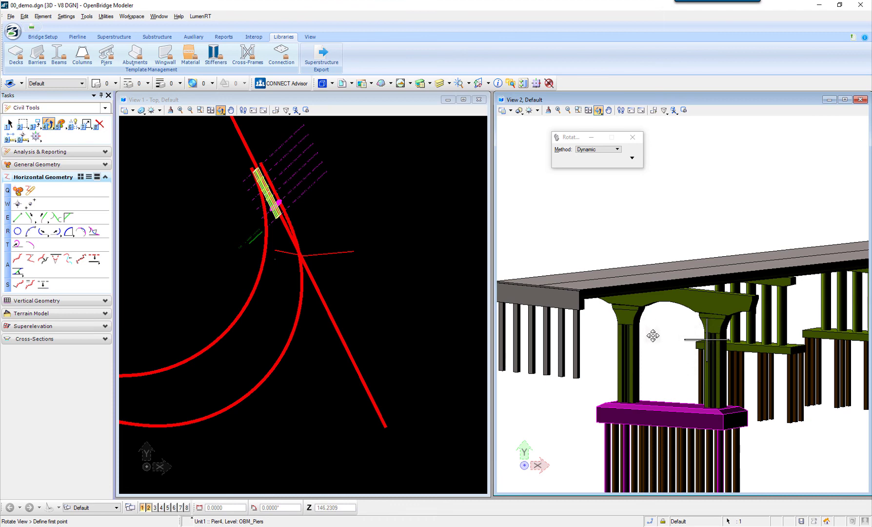
left_click_drag(720, 358, 776, 409)
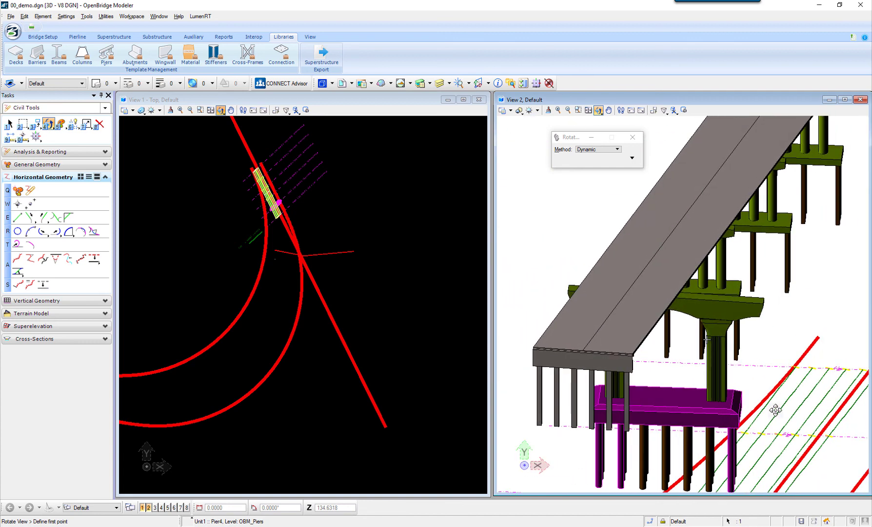